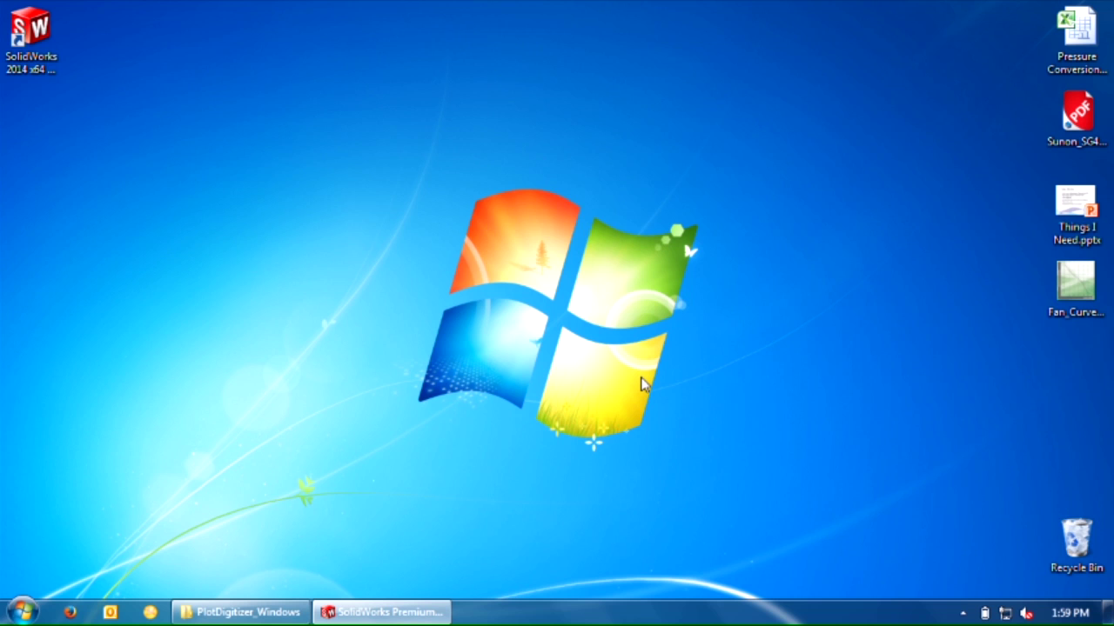
Open Things I Need.pptx from the desktop in PowerPoint.
{"action": "double_click", "coordinate": [1075, 228]}
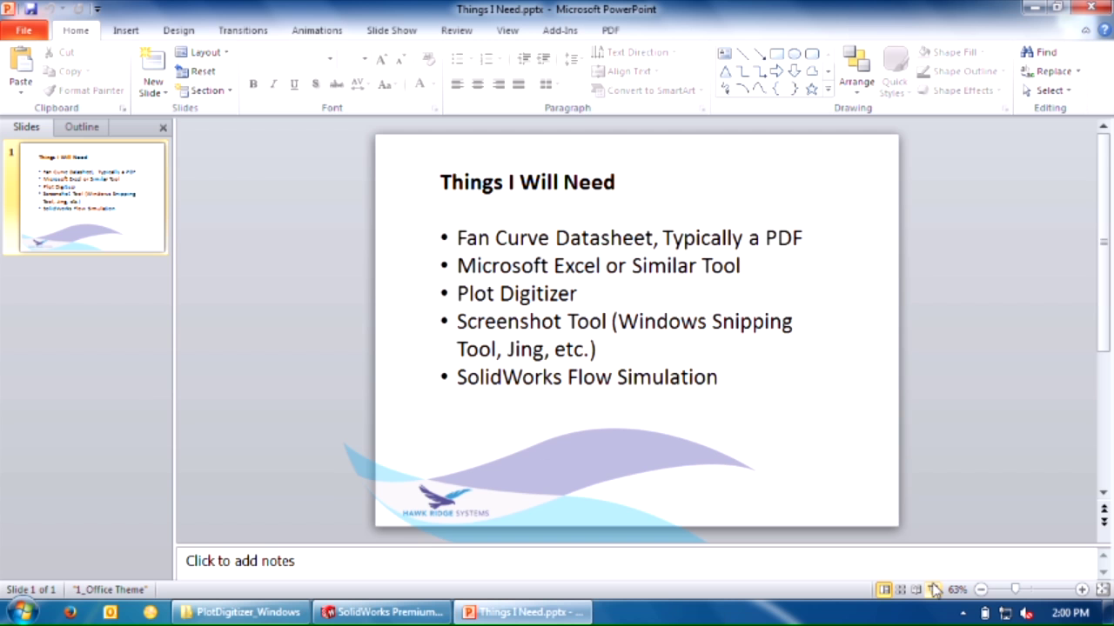
Minimize PowerPoint after reviewing the Things I Will Need slide.
{"action": "left_click", "coordinate": [1035, 7]}
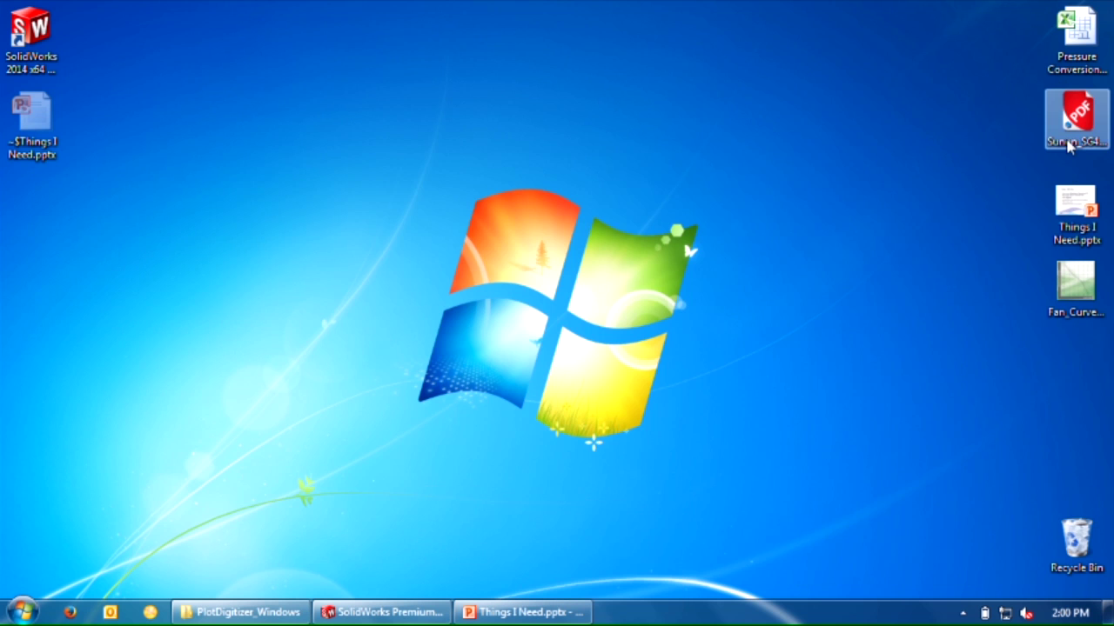
Open Sunon_SG4028_40x28mm.pdf and scroll down to its static pressure versus airflow chart.
{"action": "double_click", "coordinate": [1073, 122]}
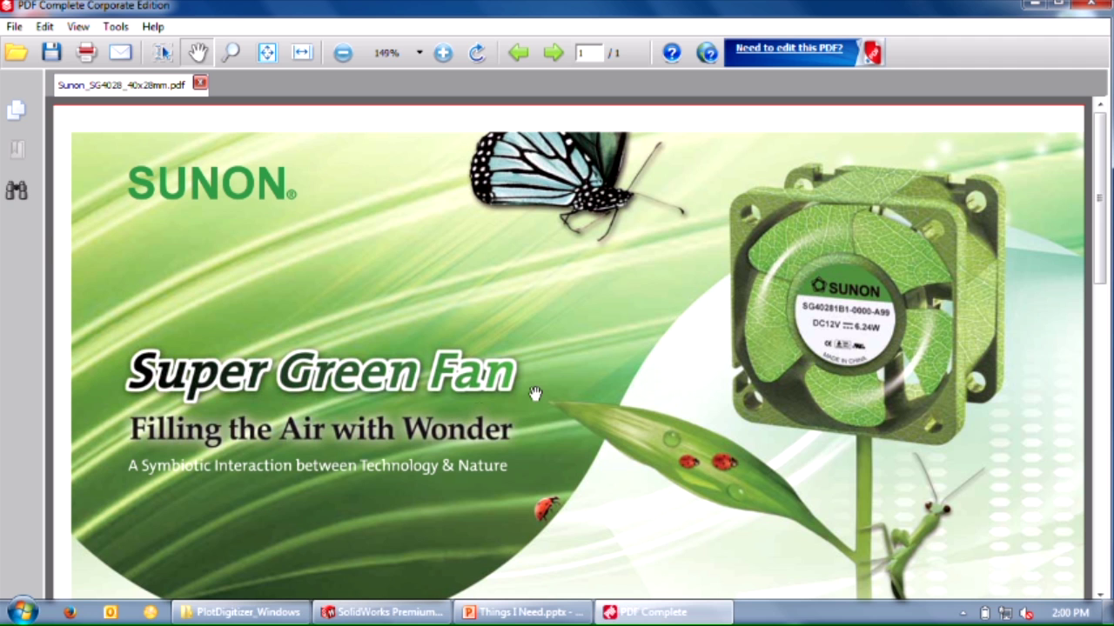
{"action": "scroll", "coordinate": [535, 393], "scroll_direction": "down", "scroll_amount": 10}
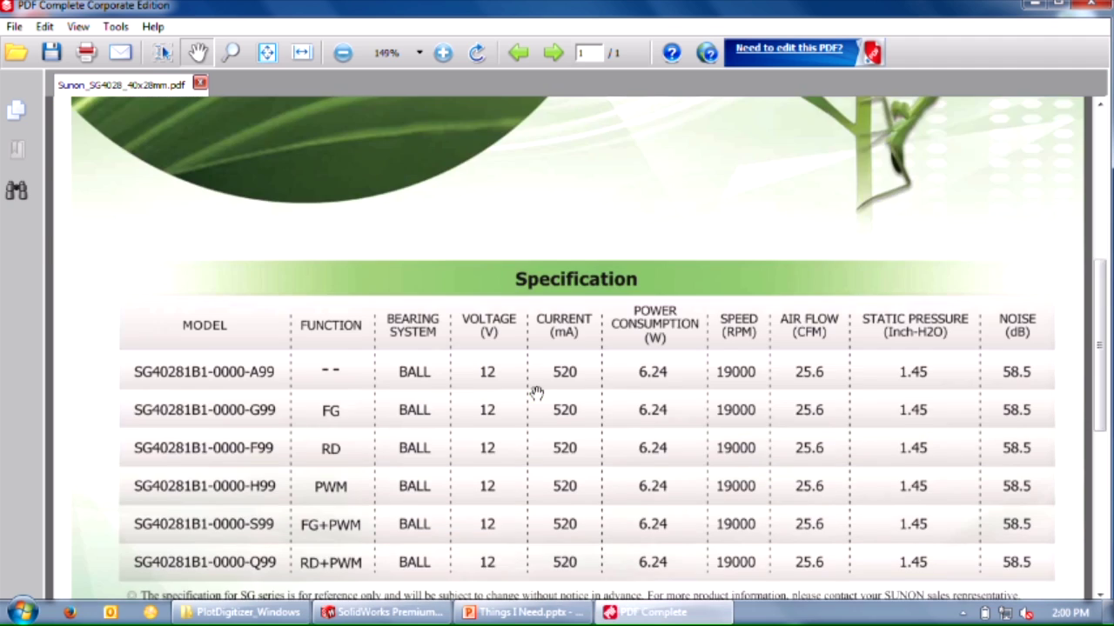
{"action": "scroll", "coordinate": [536, 393], "scroll_direction": "down", "scroll_amount": 5}
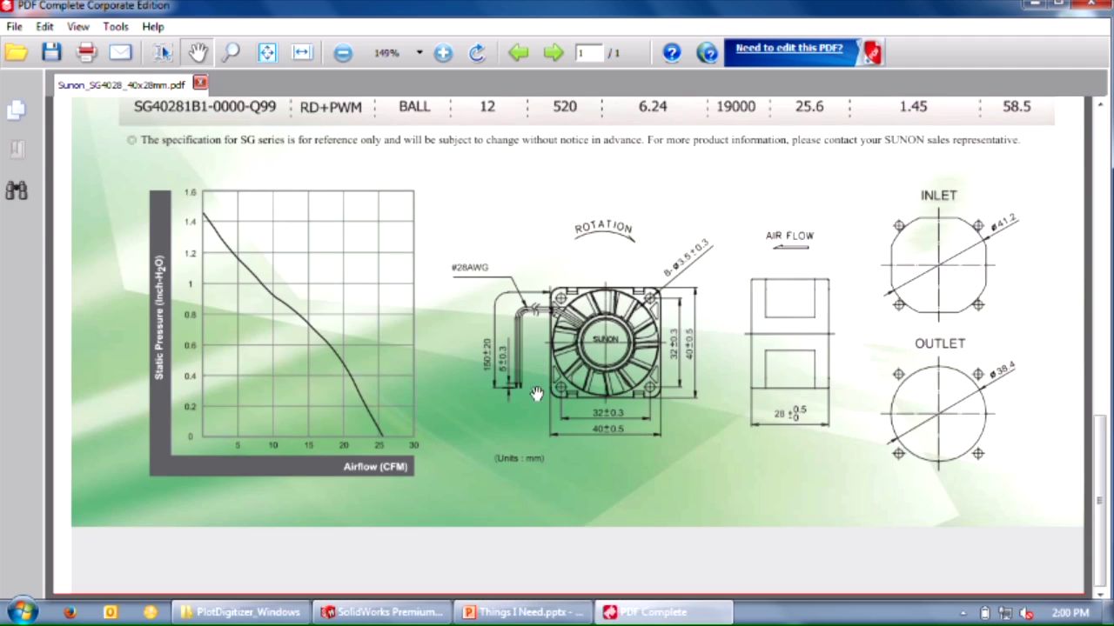
Close the datasheet, then view Fan_Curve.png in Photo Viewer and close it.
{"action": "left_click", "coordinate": [1089, 4]}
{"action": "double_click", "coordinate": [1078, 287]}
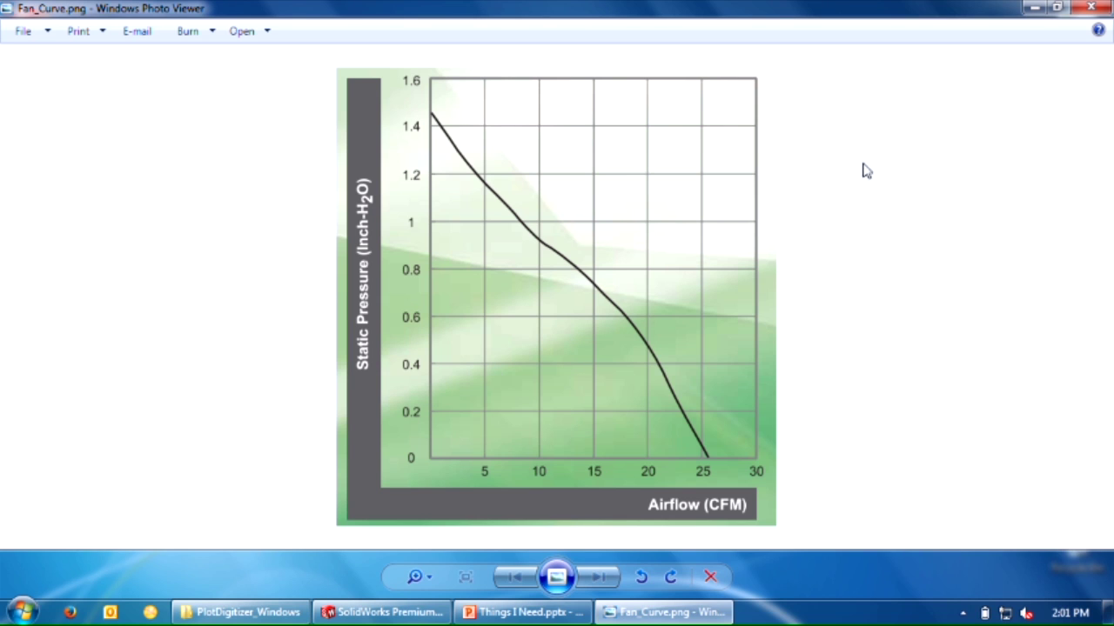
{"action": "left_click", "coordinate": [1091, 8]}
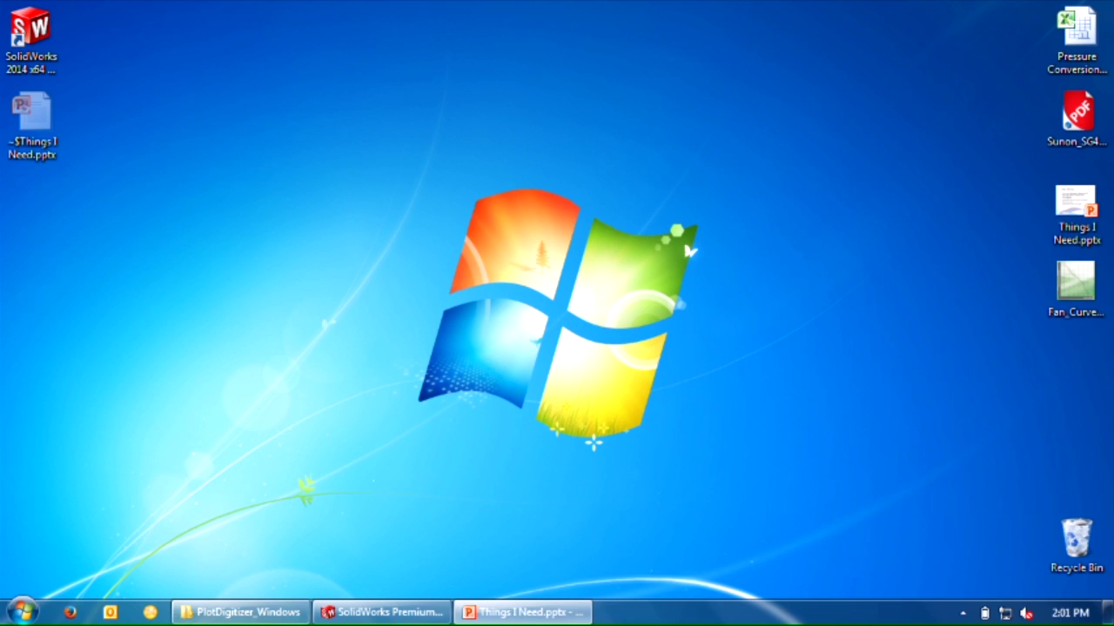
Launch PlotDigitizer.exe from the PlotDigitizer_Windows folder, allowing the unverified program to run.
{"action": "left_click", "coordinate": [240, 614]}
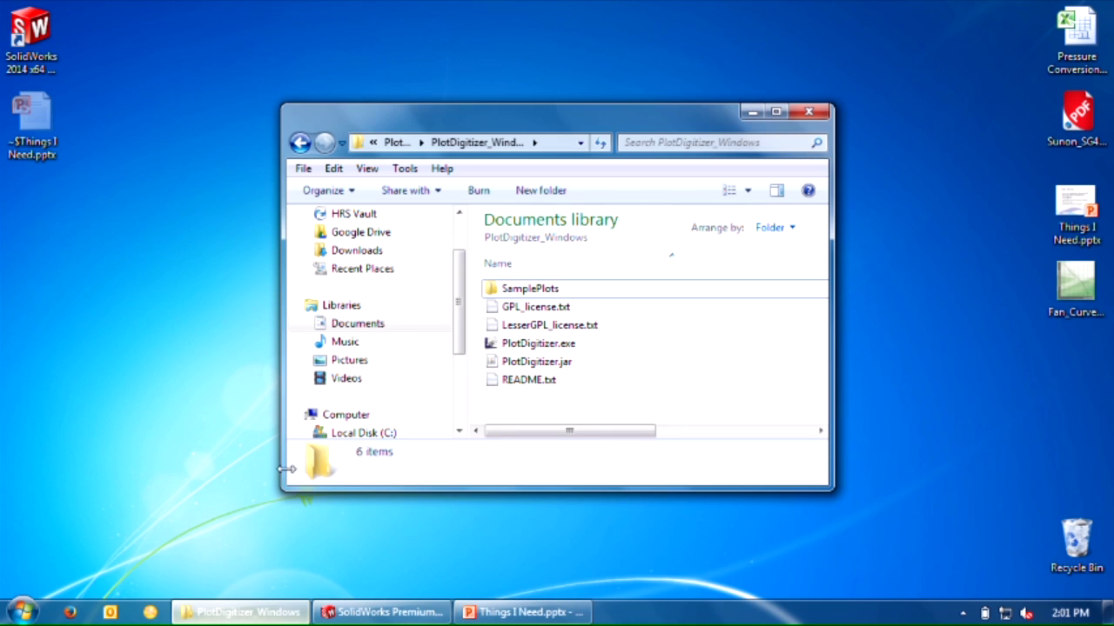
{"action": "double_click", "coordinate": [561, 345]}
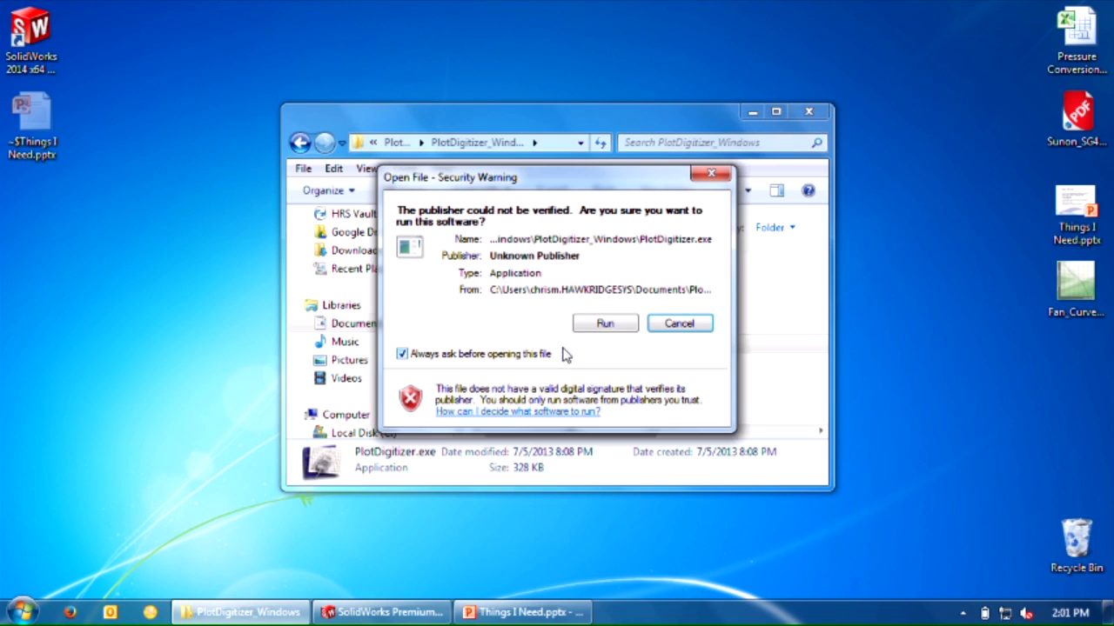
{"action": "left_click", "coordinate": [599, 329]}
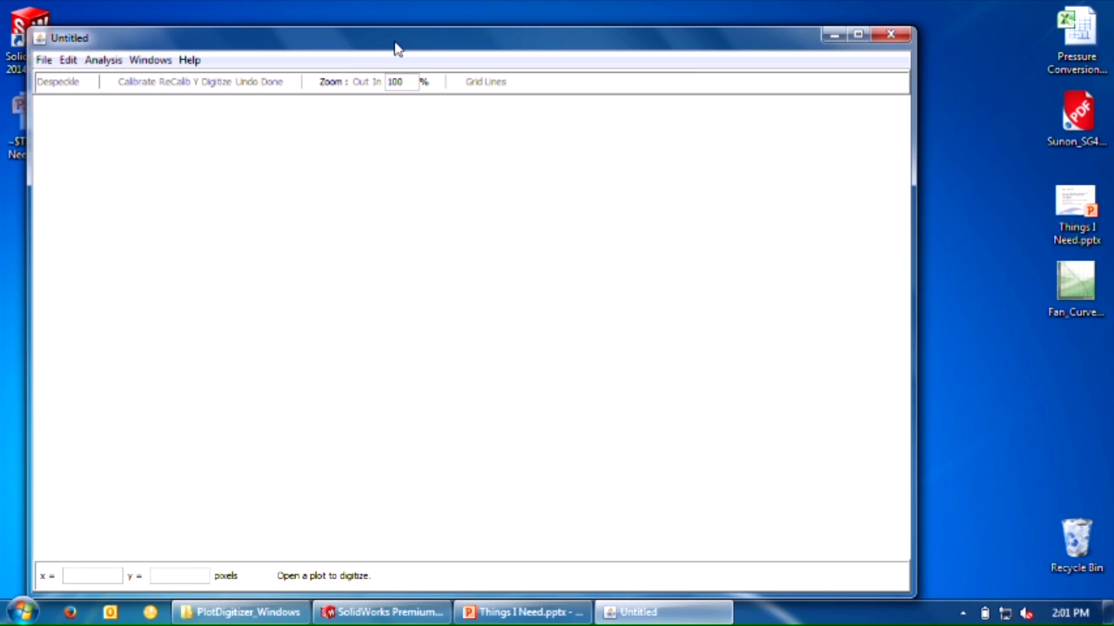
{"action": "left_click_drag", "start_coordinate": [397, 45], "coordinate": [507, 34]}
Load Fan_Curve.png into PlotDigitizer through File > Open.
{"action": "left_click", "coordinate": [154, 45]}
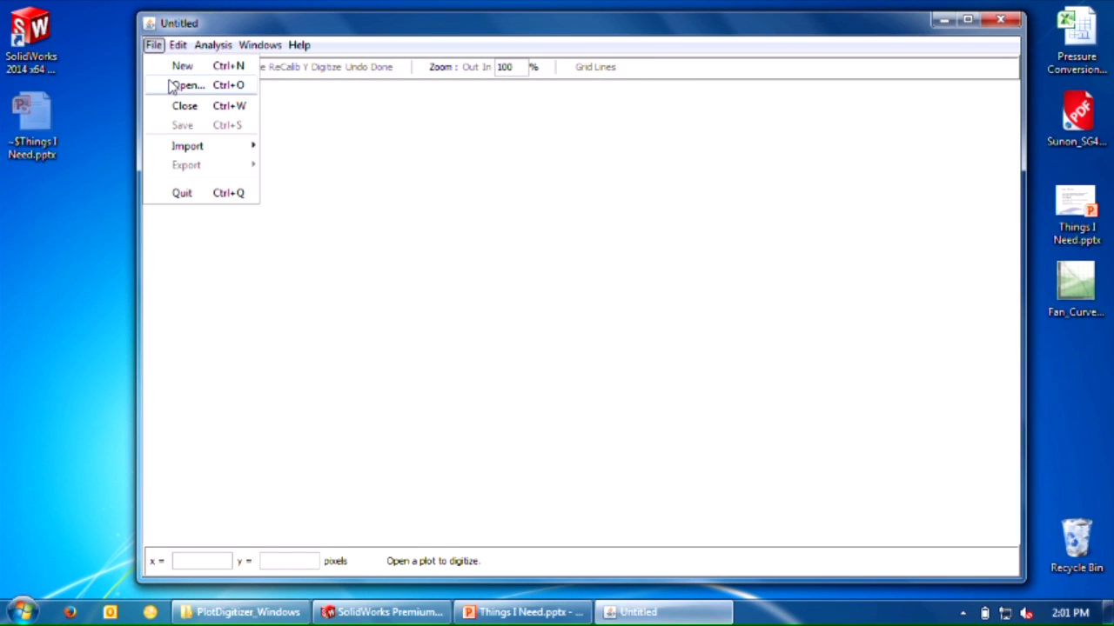
{"action": "left_click", "coordinate": [174, 86]}
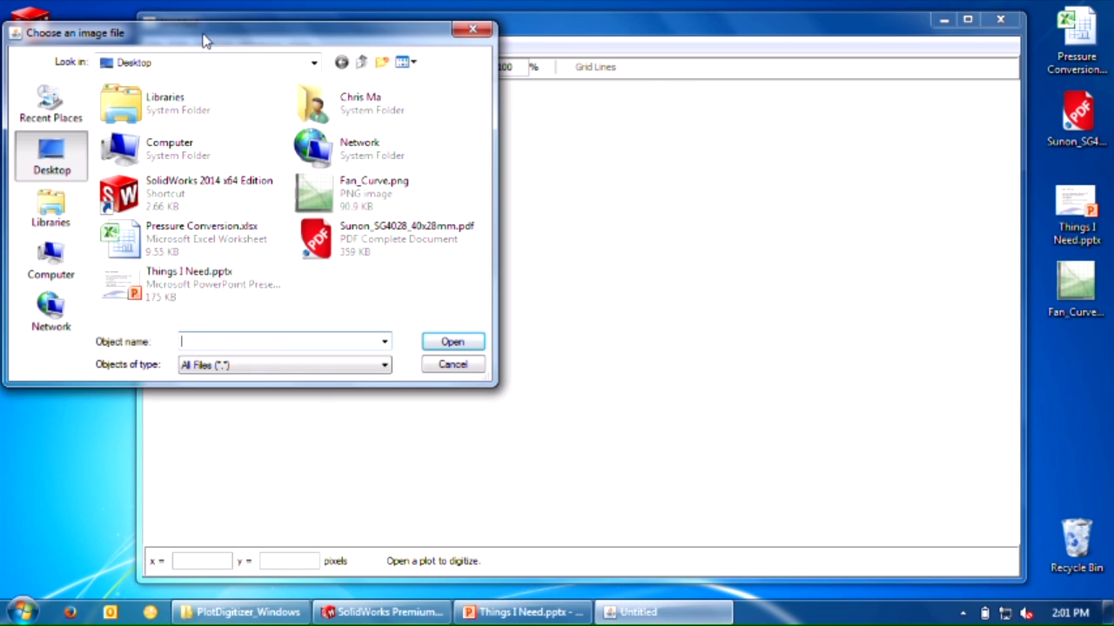
{"action": "left_click_drag", "start_coordinate": [207, 24], "coordinate": [346, 86]}
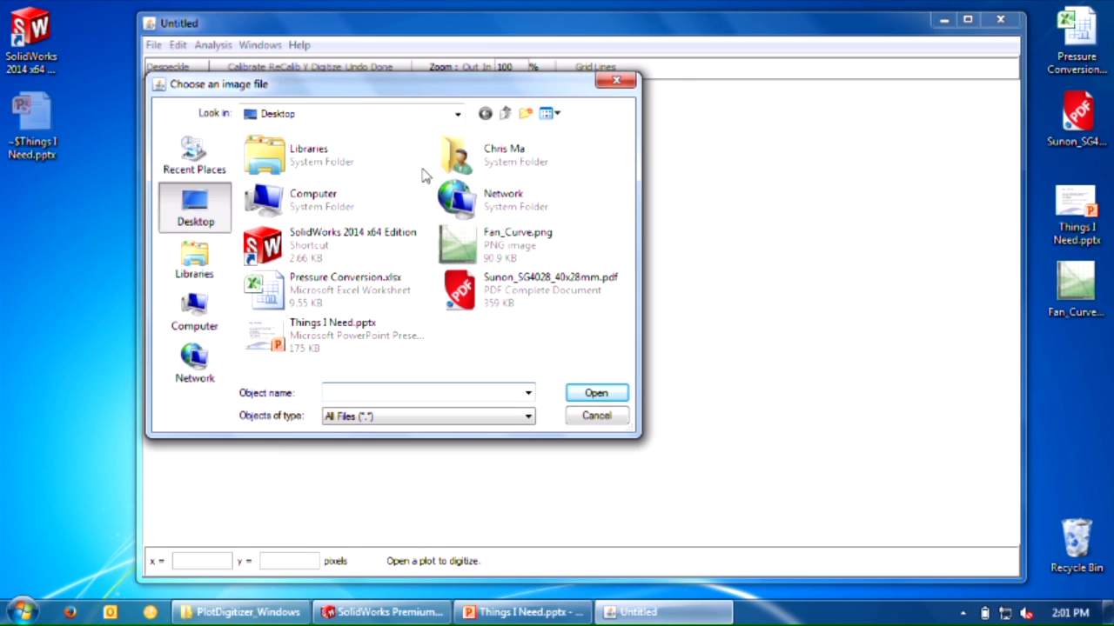
{"action": "double_click", "coordinate": [507, 236]}
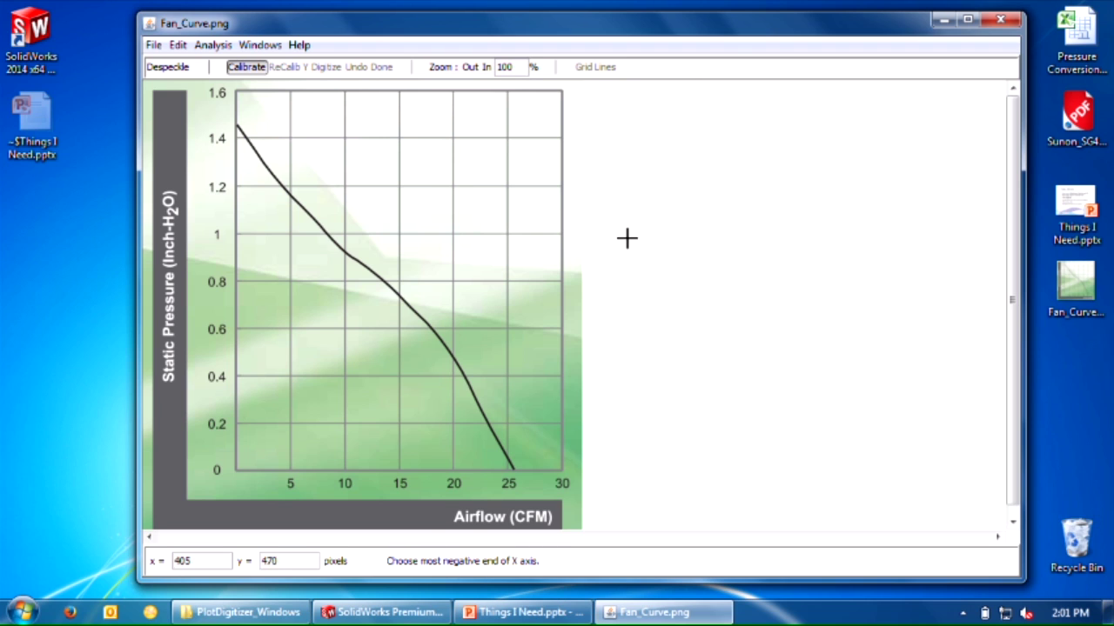
Maximize the Fan_Curve.png window and zoom the plot to 200%.
{"action": "double_click", "coordinate": [666, 26]}
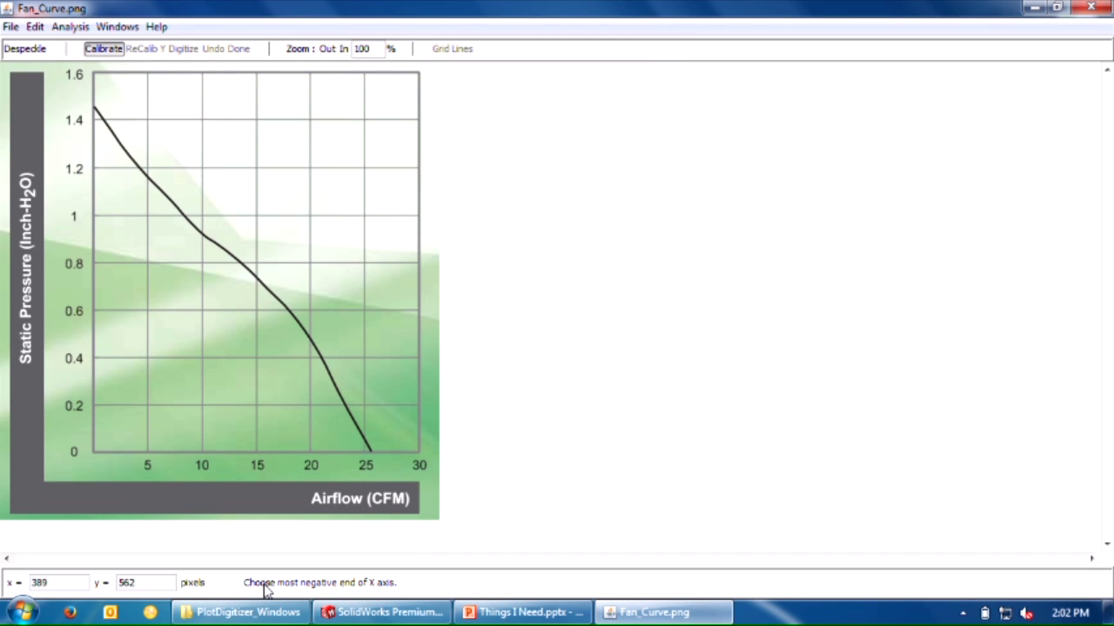
{"action": "left_click", "coordinate": [344, 49]}
{"action": "scroll", "coordinate": [249, 394], "scroll_direction": "down", "scroll_amount": 3}
{"action": "scroll", "coordinate": [249, 396], "scroll_direction": "down", "scroll_amount": 3}
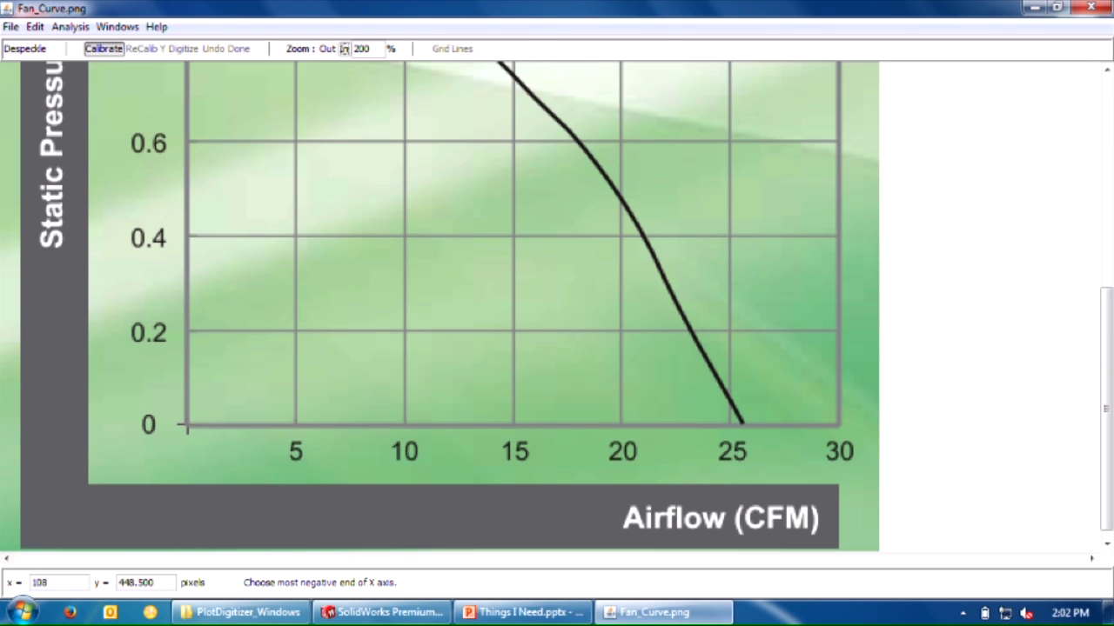
Mark the plot origin as X minimum 0 and Y minimum 0.
{"action": "left_click", "coordinate": [188, 424]}
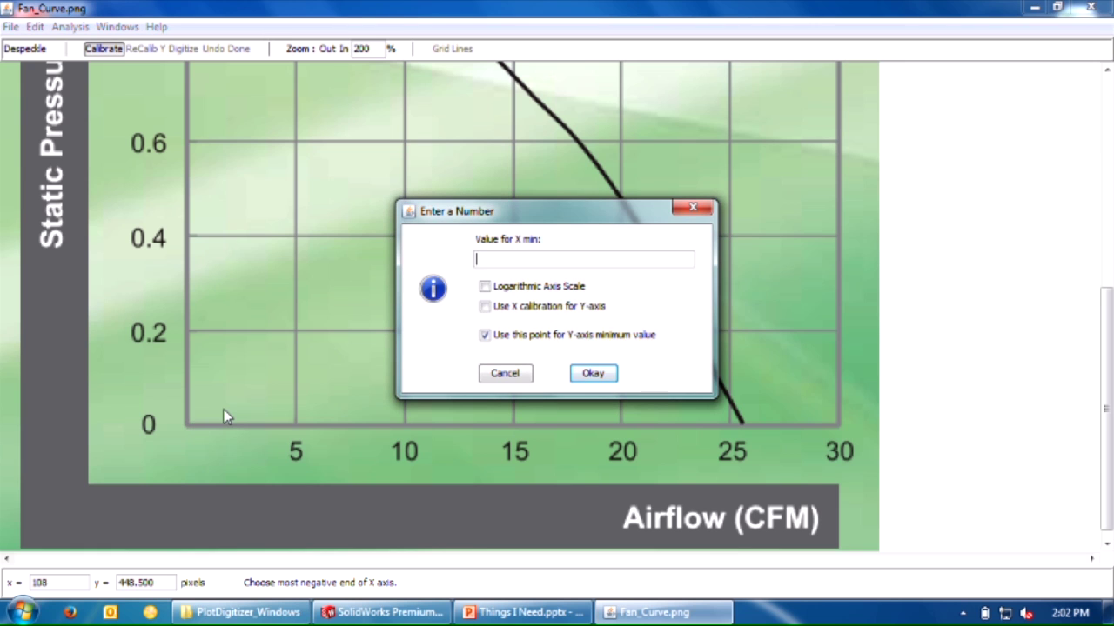
{"action": "type", "text": "0"}
{"action": "left_click", "coordinate": [593, 373]}
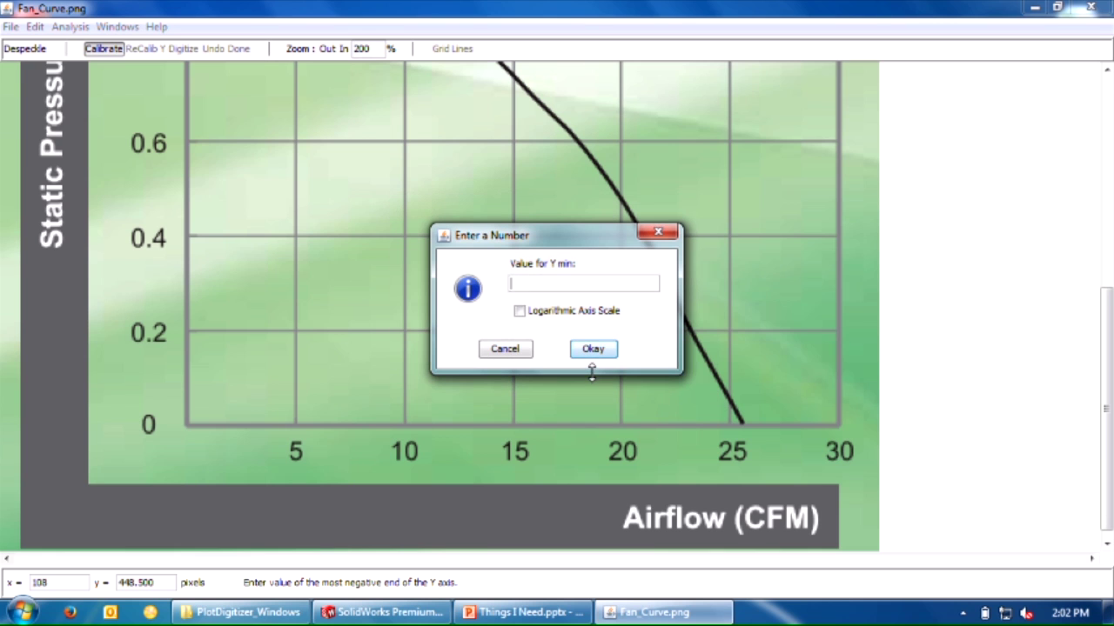
{"action": "type", "text": "0"}
{"action": "left_click", "coordinate": [595, 350]}
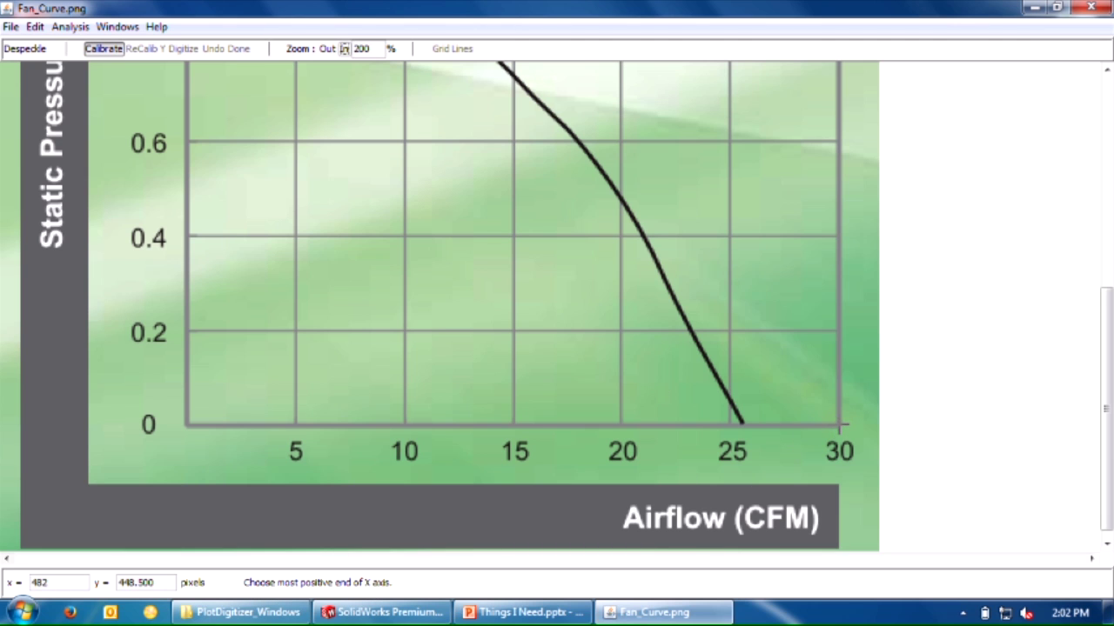
Set the X axis maximum to 30 and the Y axis maximum to 1.6.
{"action": "left_click", "coordinate": [841, 427]}
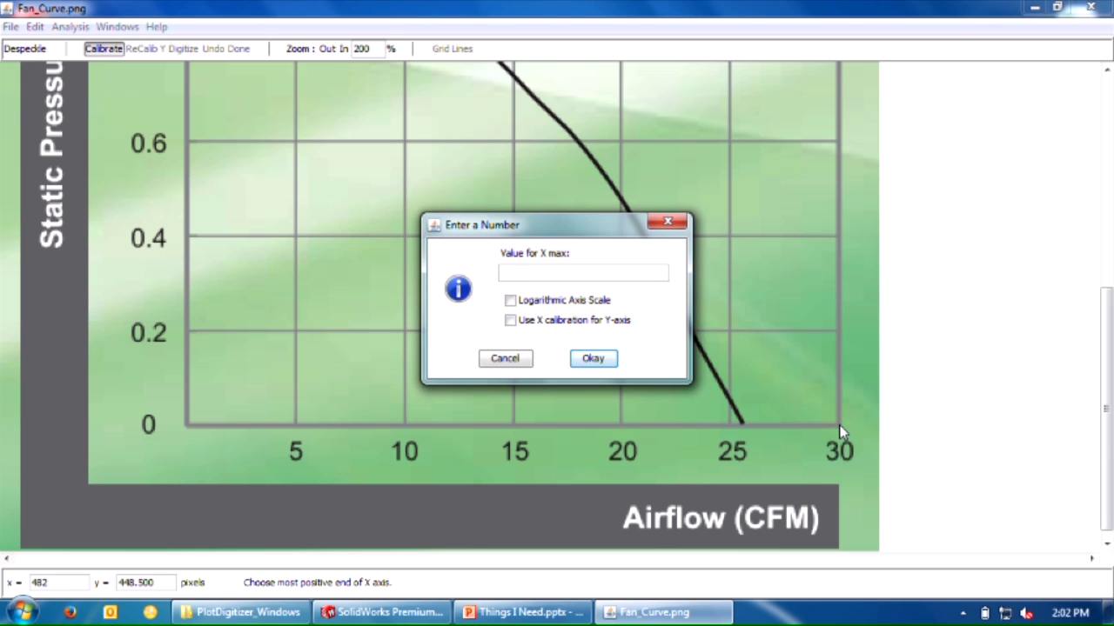
{"action": "type", "text": "30"}
{"action": "left_click", "coordinate": [595, 359]}
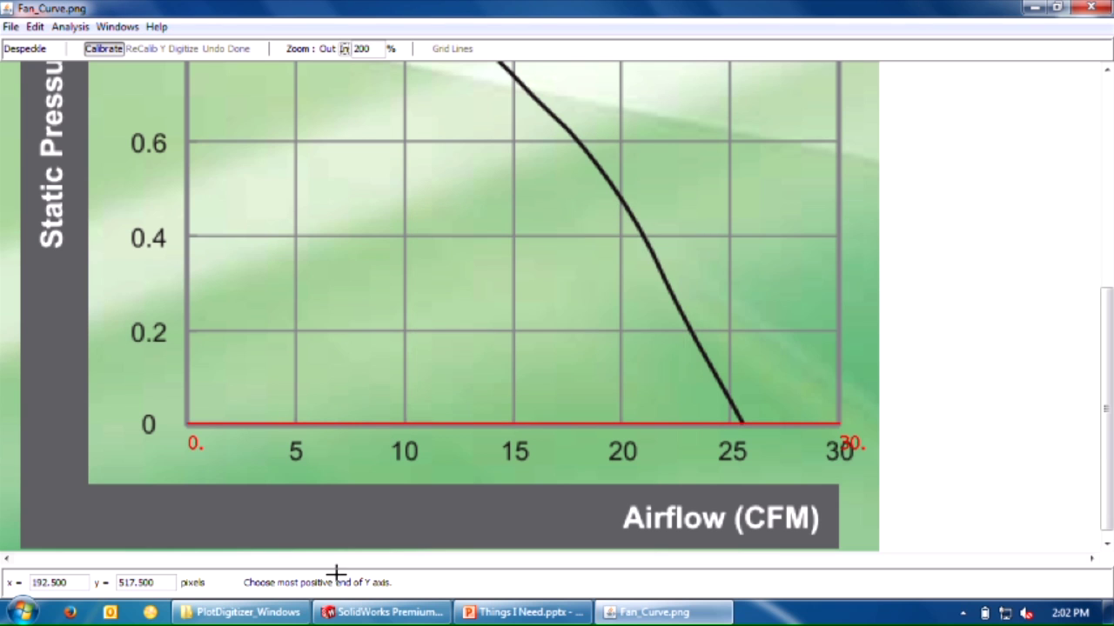
{"action": "scroll", "coordinate": [179, 331], "scroll_direction": "up", "scroll_amount": 5}
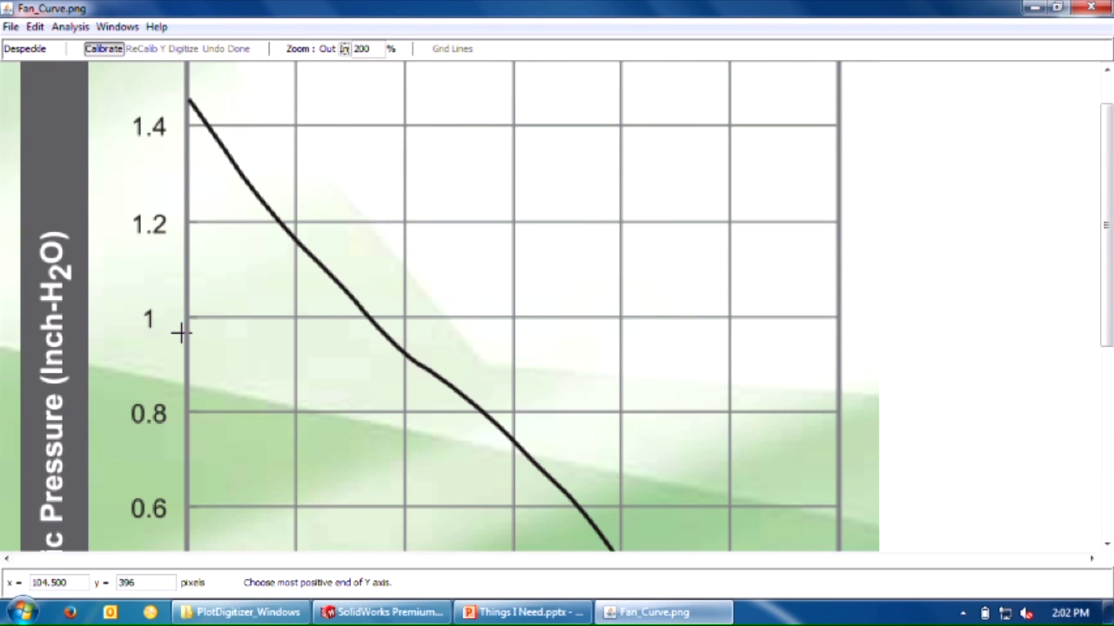
{"action": "scroll", "coordinate": [179, 332], "scroll_direction": "up", "scroll_amount": 1}
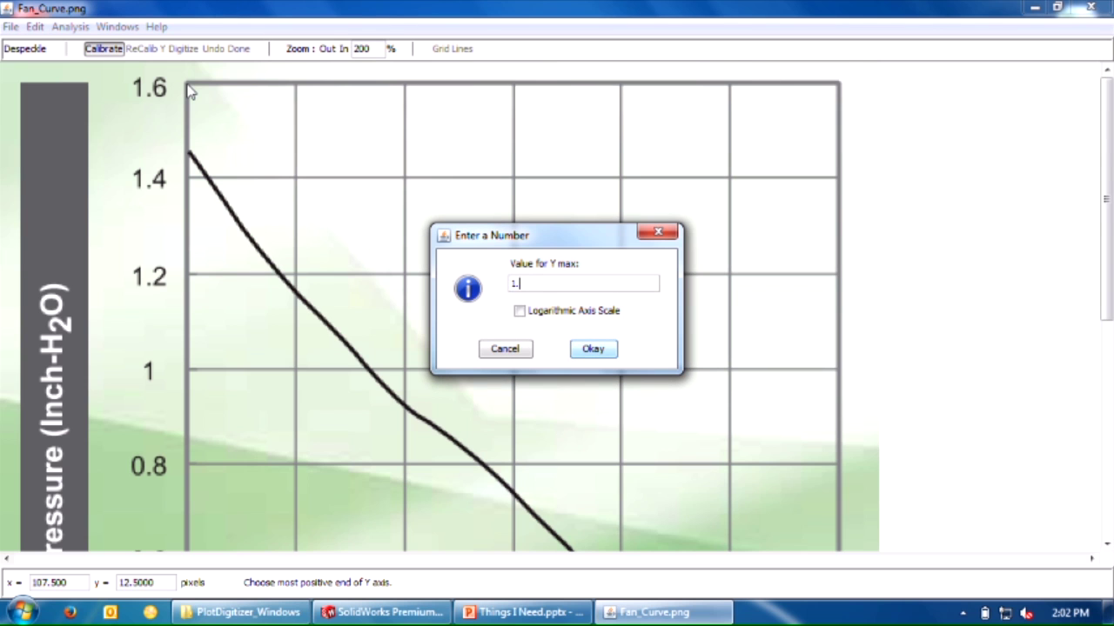
{"action": "left_click", "coordinate": [594, 348]}
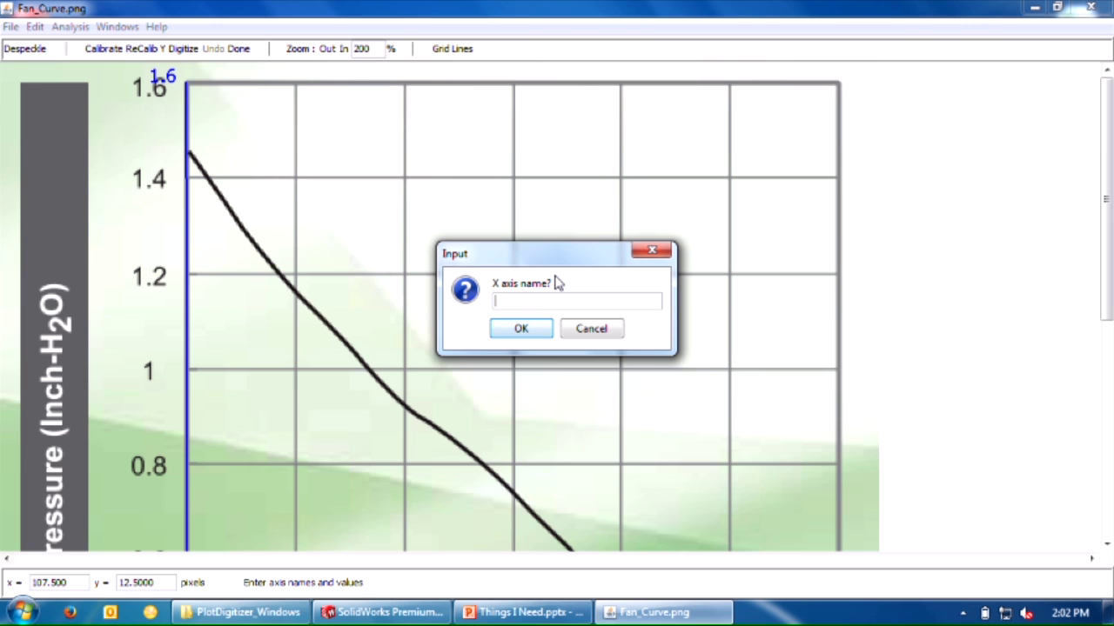
Name the X axis VOLUME FLOW RATE CFM and begin entering PRESSURE DROP IN-H20 for Y.
{"action": "key", "text": "Caps_Lock"}
{"action": "type", "text": "VOLUME FLOW"}
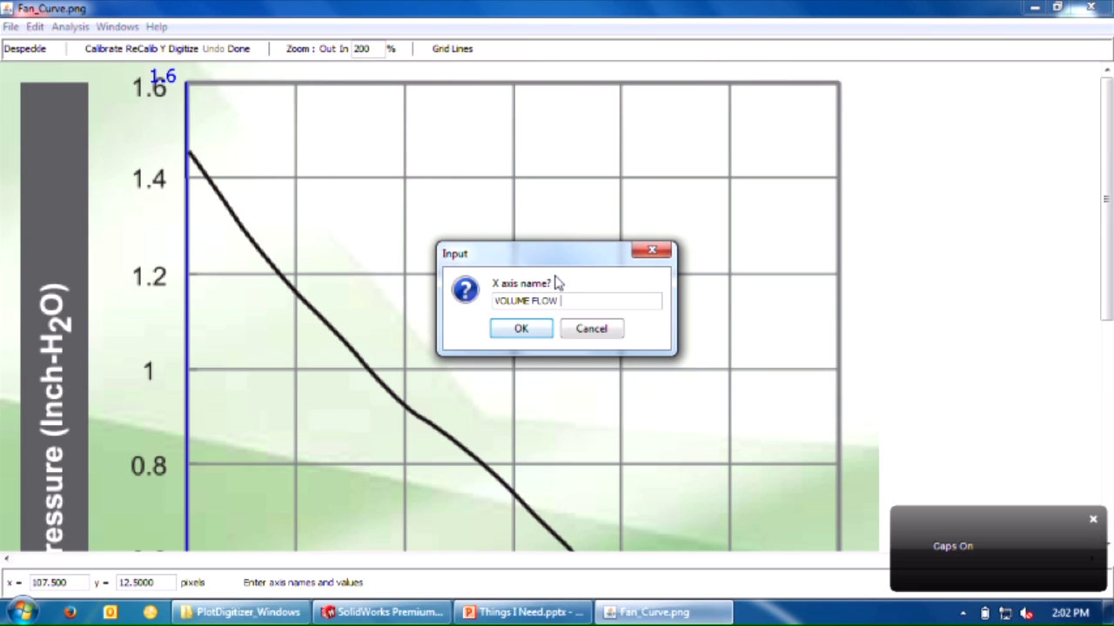
{"action": "type", "text": " RATE CFM"}
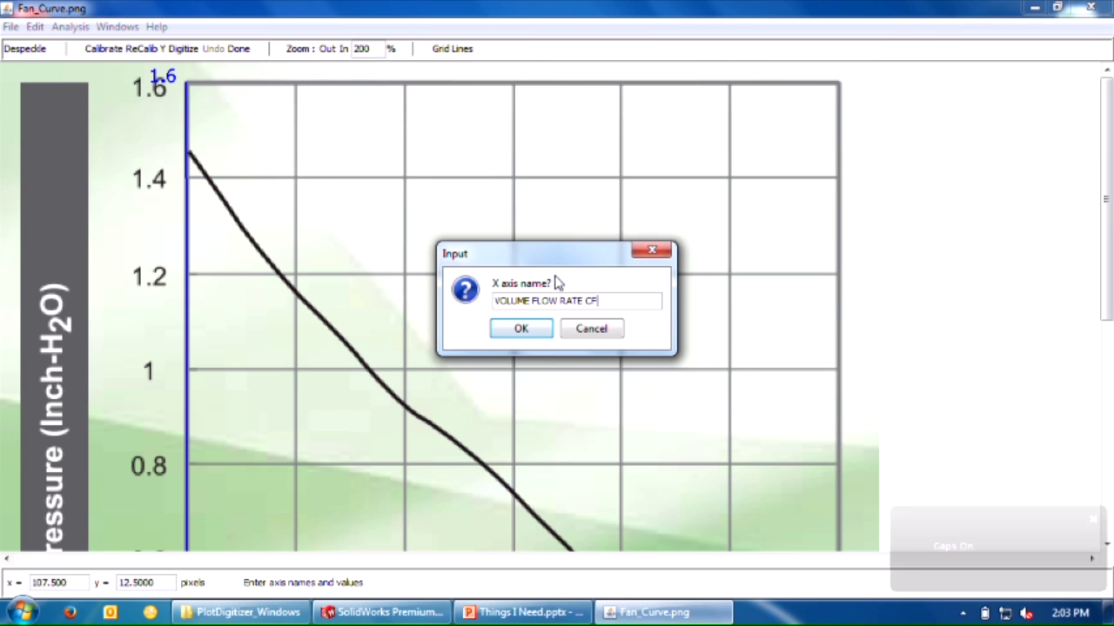
{"action": "left_click", "coordinate": [522, 329]}
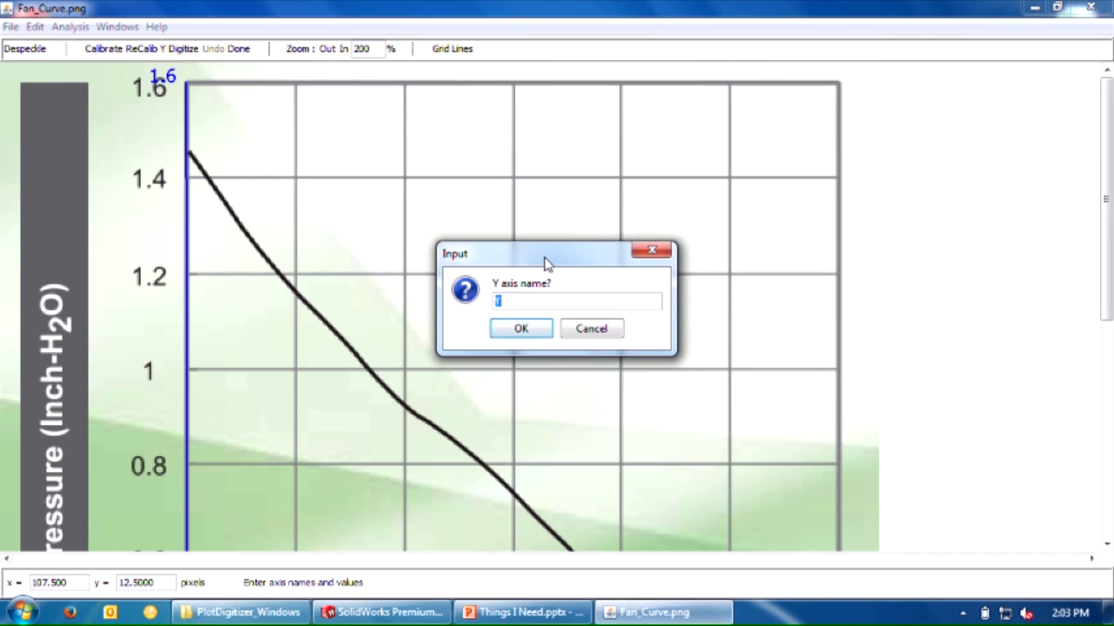
{"action": "type", "text": "PRESSURE DROP IN H20"}
Confirm the Y axis name and trace the curve's first points from about 1.45, undoing a stray point.
{"action": "left_click", "coordinate": [522, 329]}
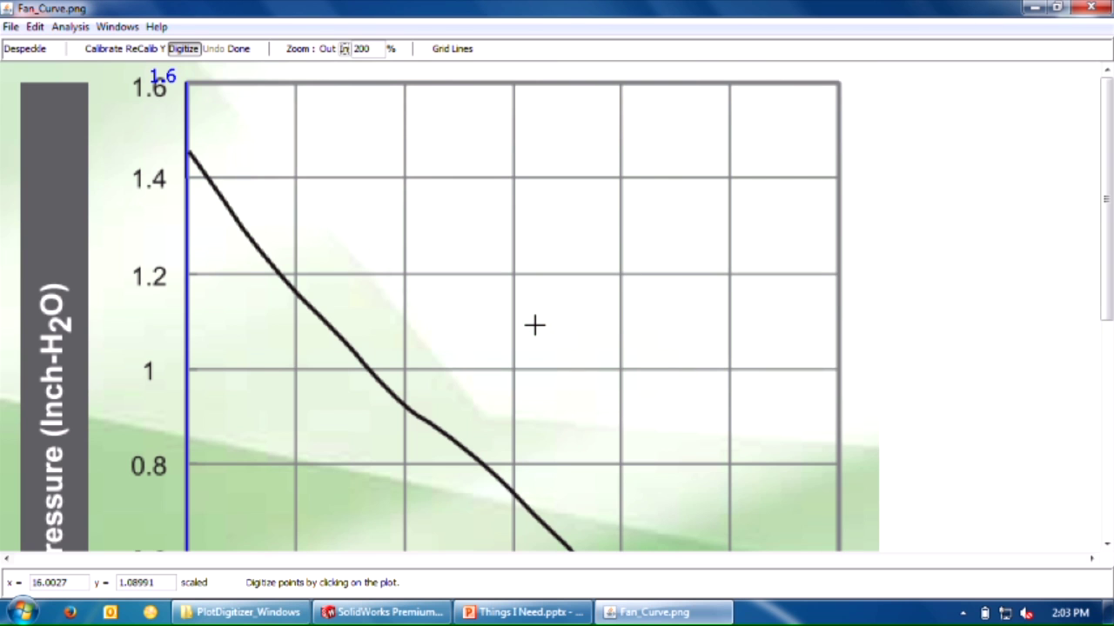
{"action": "scroll", "coordinate": [522, 368], "scroll_direction": "down", "scroll_amount": 3}
{"action": "scroll", "coordinate": [519, 371], "scroll_direction": "up", "scroll_amount": 2}
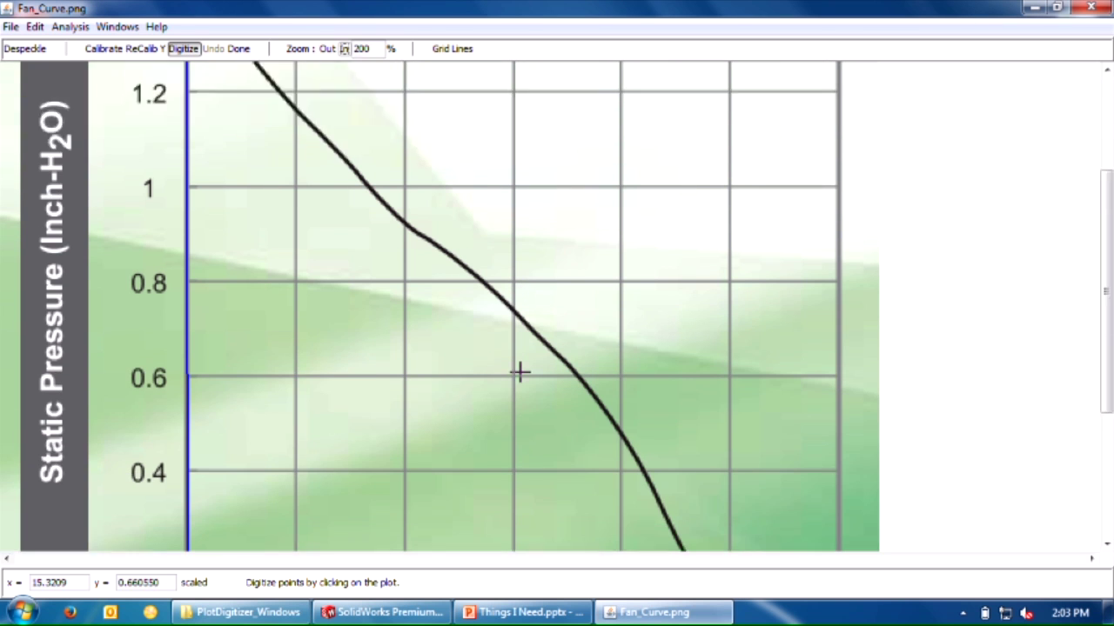
{"action": "scroll", "coordinate": [519, 371], "scroll_direction": "up", "scroll_amount": 2}
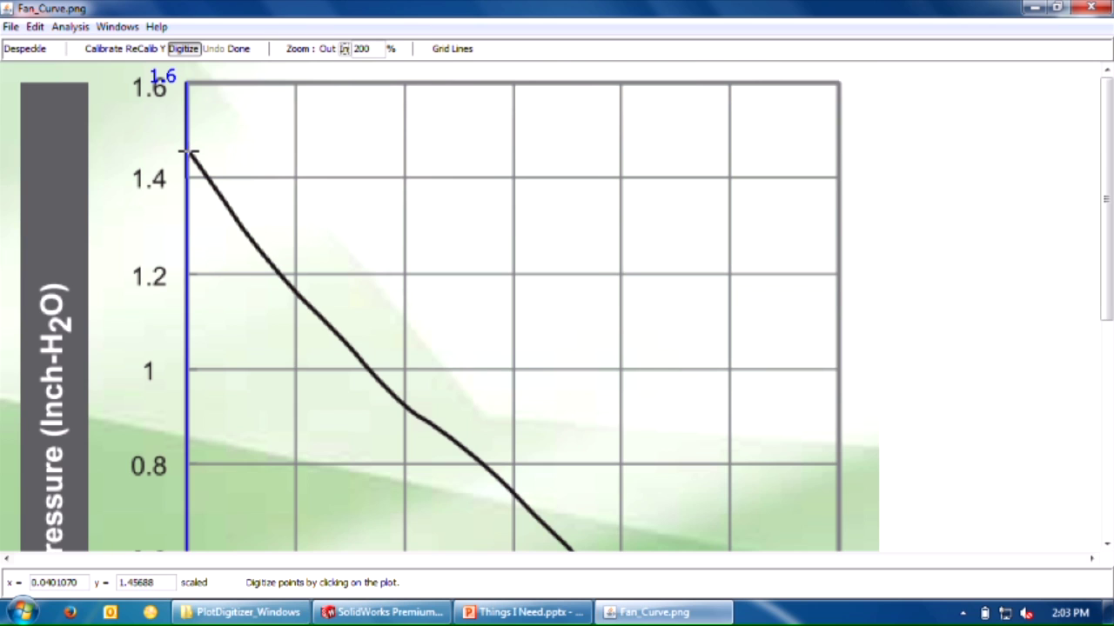
{"action": "left_click", "coordinate": [189, 153]}
{"action": "mouse_move", "coordinate": [198, 162]}
{"action": "left_mouse_down"}
{"action": "mouse_move", "coordinate": [278, 273]}
{"action": "mouse_move", "coordinate": [343, 253]}
{"action": "left_mouse_up"}
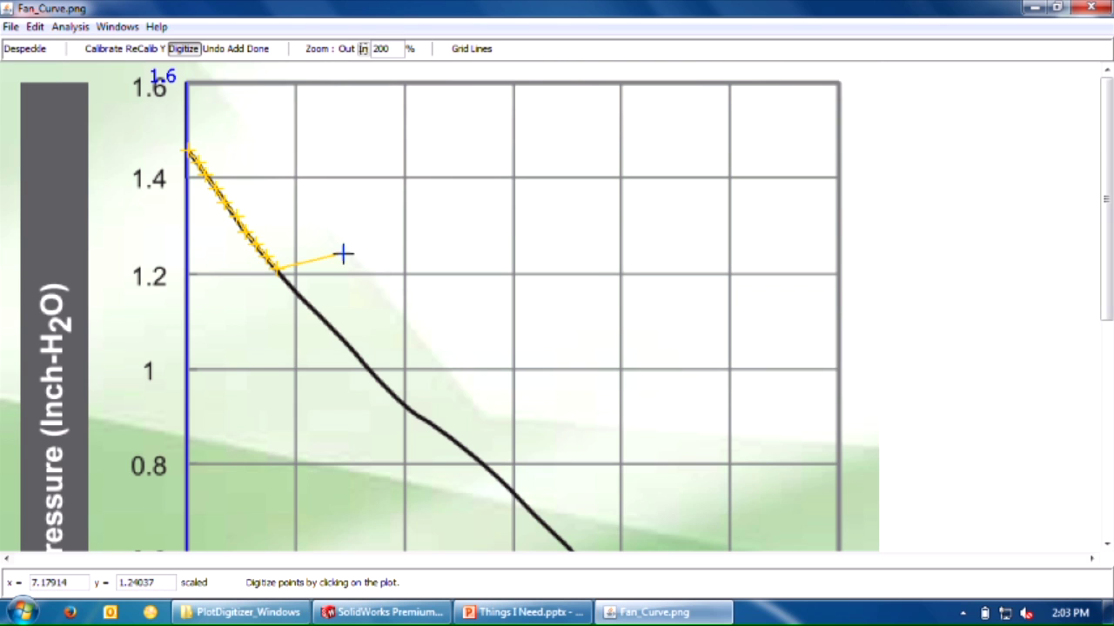
{"action": "left_click", "coordinate": [217, 50]}
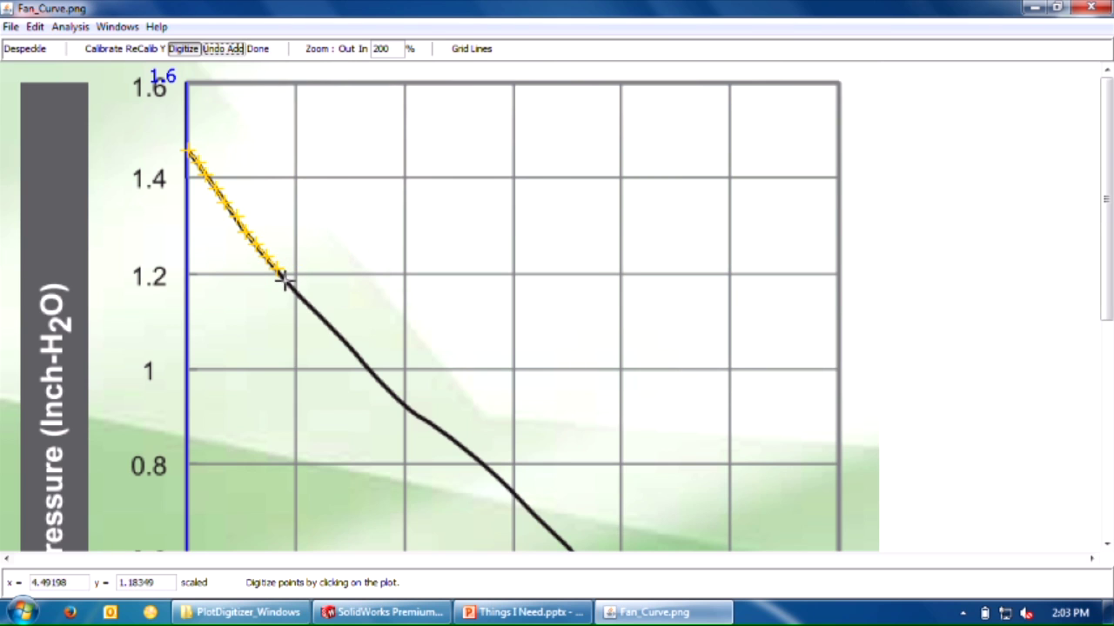
Continue tracing the fan curve from about 1.05 down to zero pressure near 25.5 CFM.
{"action": "mouse_move", "coordinate": [284, 279]}
{"action": "left_mouse_down"}
{"action": "mouse_move", "coordinate": [404, 409]}
{"action": "mouse_move", "coordinate": [482, 461]}
{"action": "left_mouse_up"}
{"action": "scroll", "coordinate": [540, 425], "scroll_direction": "down", "scroll_amount": 1}
{"action": "mouse_move", "coordinate": [487, 363]}
{"action": "left_mouse_down"}
{"action": "mouse_move", "coordinate": [600, 478]}
{"action": "mouse_move", "coordinate": [606, 382]}
{"action": "mouse_move", "coordinate": [668, 483]}
{"action": "mouse_move", "coordinate": [660, 425]}
{"action": "mouse_move", "coordinate": [703, 503]}
{"action": "mouse_move", "coordinate": [707, 409]}
{"action": "mouse_move", "coordinate": [742, 475]}
{"action": "left_mouse_up"}
{"action": "scroll", "coordinate": [600, 477], "scroll_direction": "down", "scroll_amount": 1}
{"action": "scroll", "coordinate": [652, 455], "scroll_direction": "down", "scroll_amount": 1}
{"action": "scroll", "coordinate": [699, 473], "scroll_direction": "down", "scroll_amount": 1}
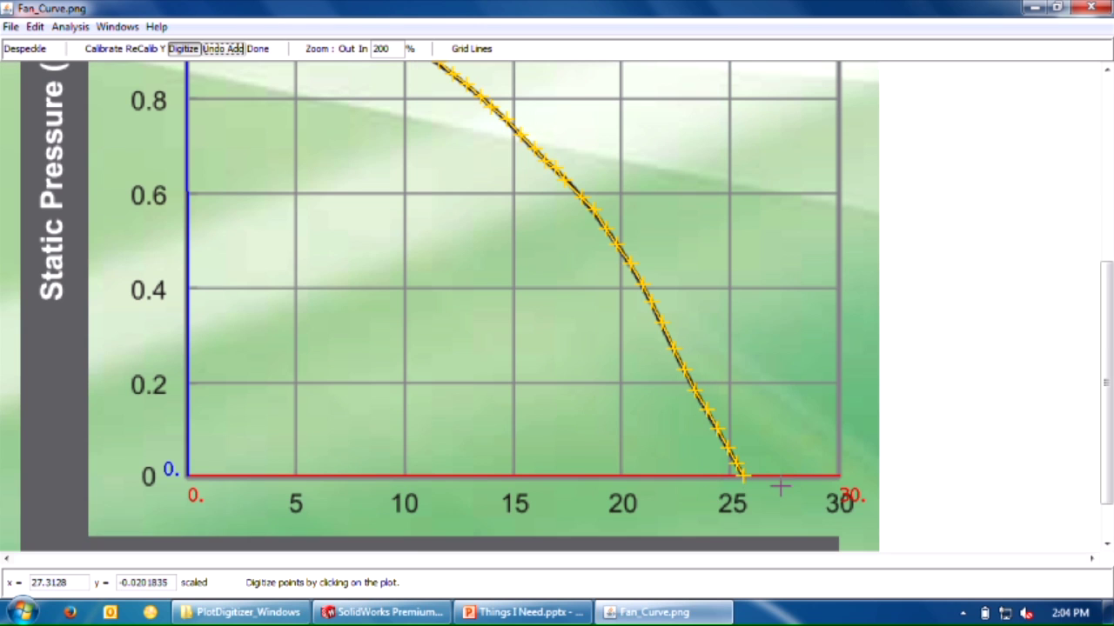
Finish digitizing, select all rows of the Digitized Points table, and move it to the right.
{"action": "left_click", "coordinate": [258, 49]}
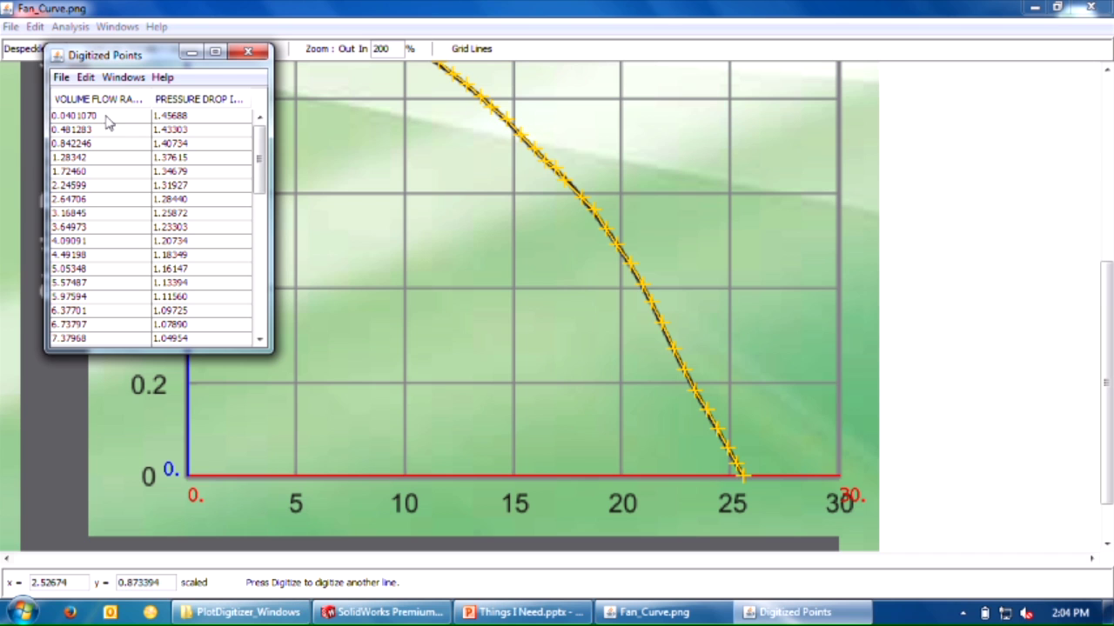
{"action": "key", "text": "ctrl+a"}
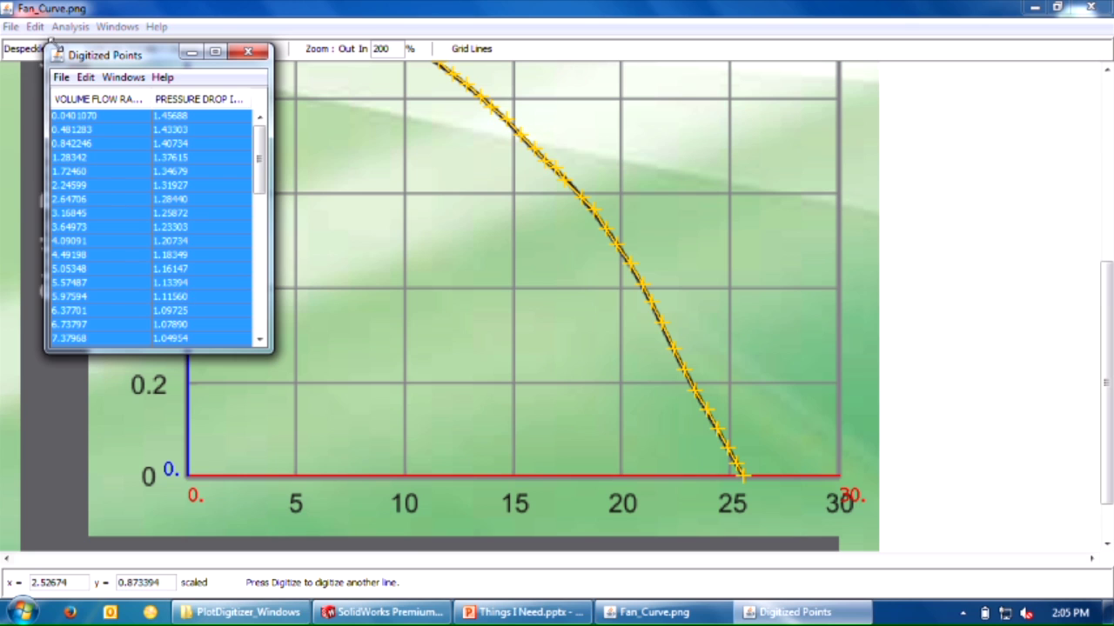
{"action": "left_click_drag", "start_coordinate": [96, 58], "coordinate": [891, 127]}
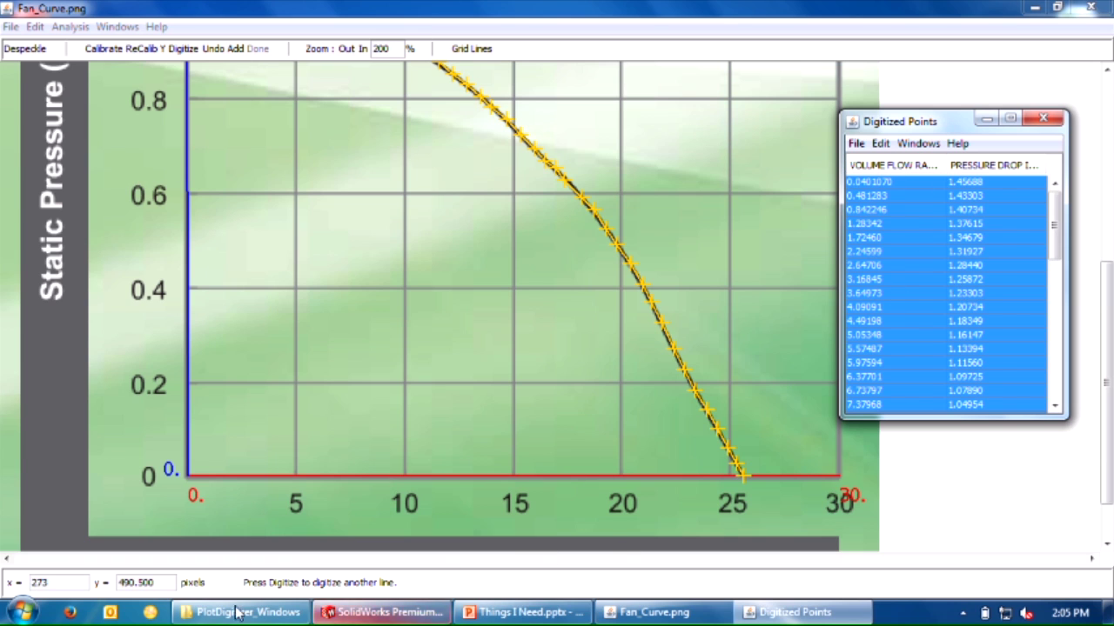
Open Pressure Conversion.xlsx and paste the digitized points starting at cell A3.
{"action": "left_click", "coordinate": [1035, 7]}
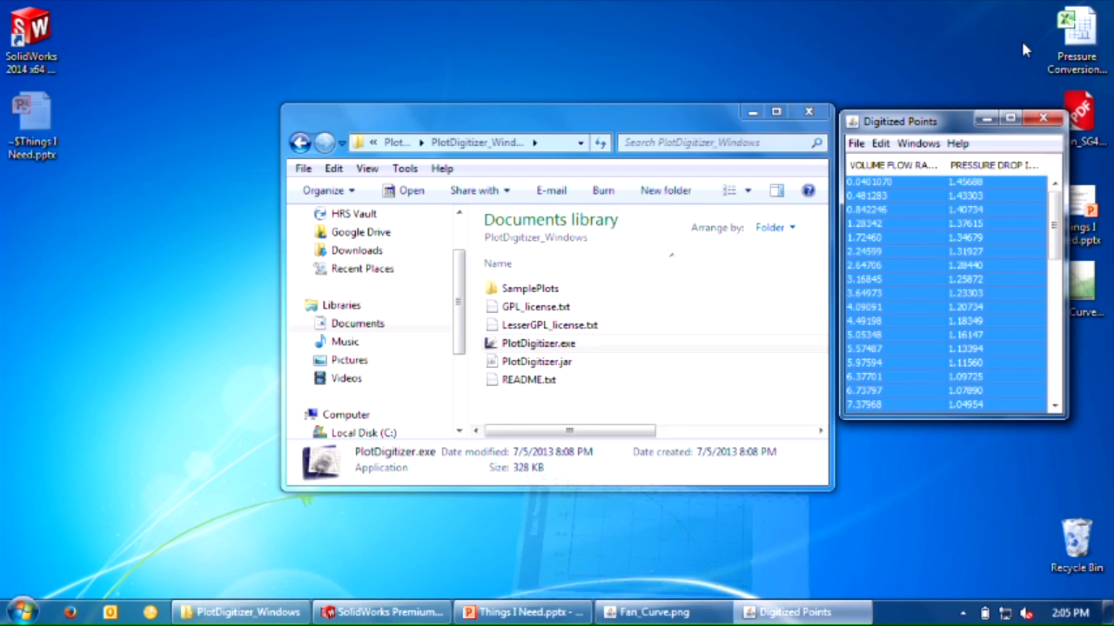
{"action": "double_click", "coordinate": [1083, 48]}
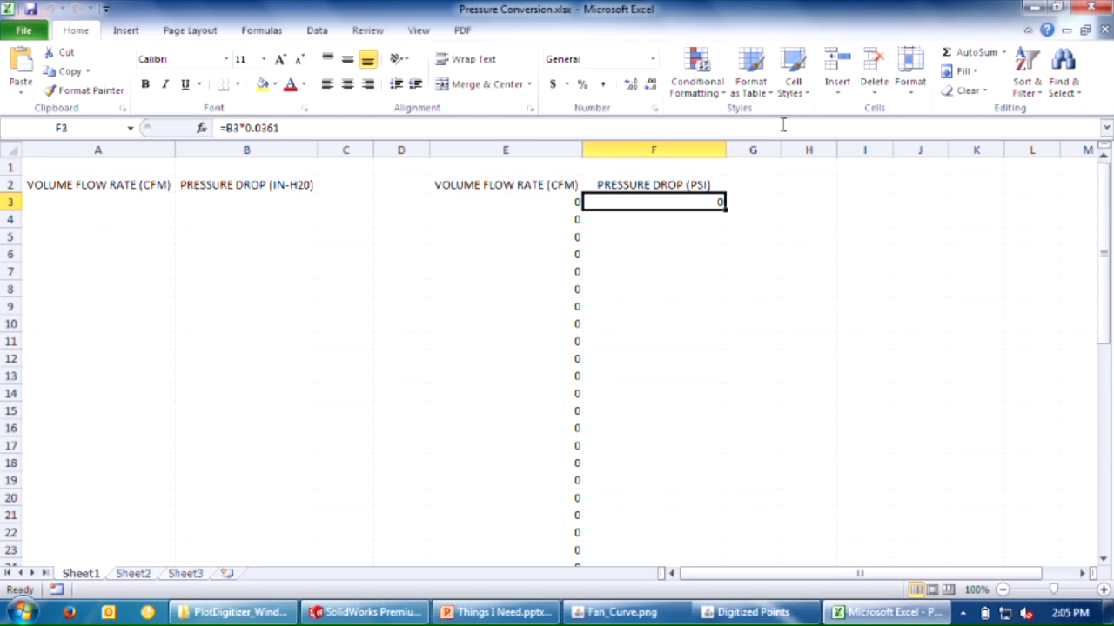
{"action": "scroll", "coordinate": [119, 211], "scroll_direction": "down", "scroll_amount": 1}
{"action": "scroll", "coordinate": [119, 211], "scroll_direction": "up", "scroll_amount": 1}
{"action": "left_click", "coordinate": [88, 201]}
{"action": "key", "text": "ctrl+v"}
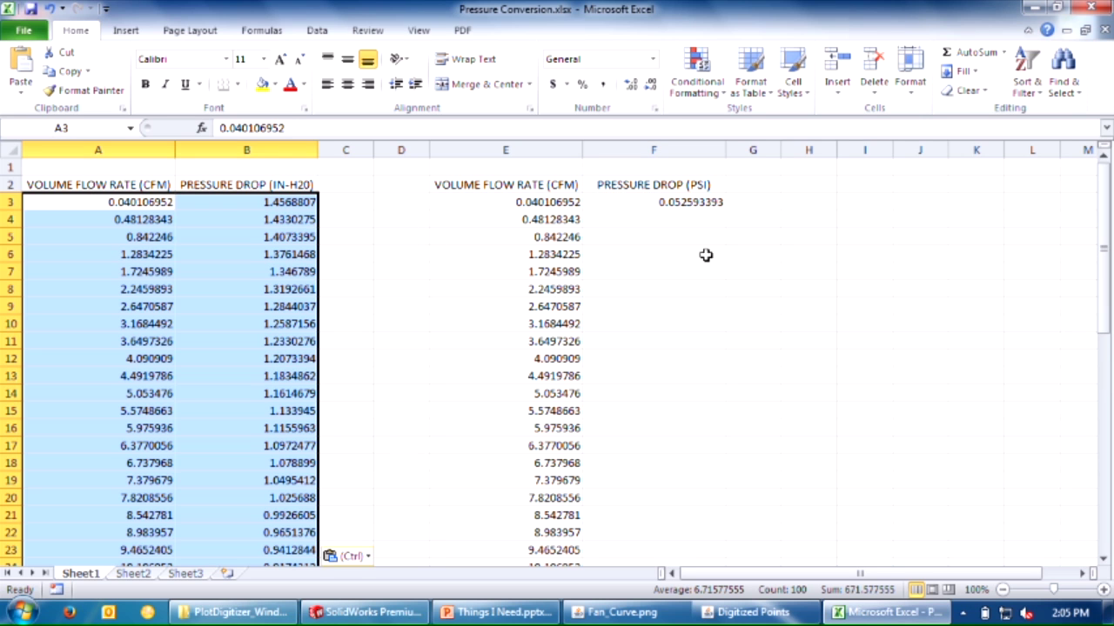
Copy the F3 PSI conversion formula down into F4:F49 and spot-check the results.
{"action": "left_click", "coordinate": [684, 202]}
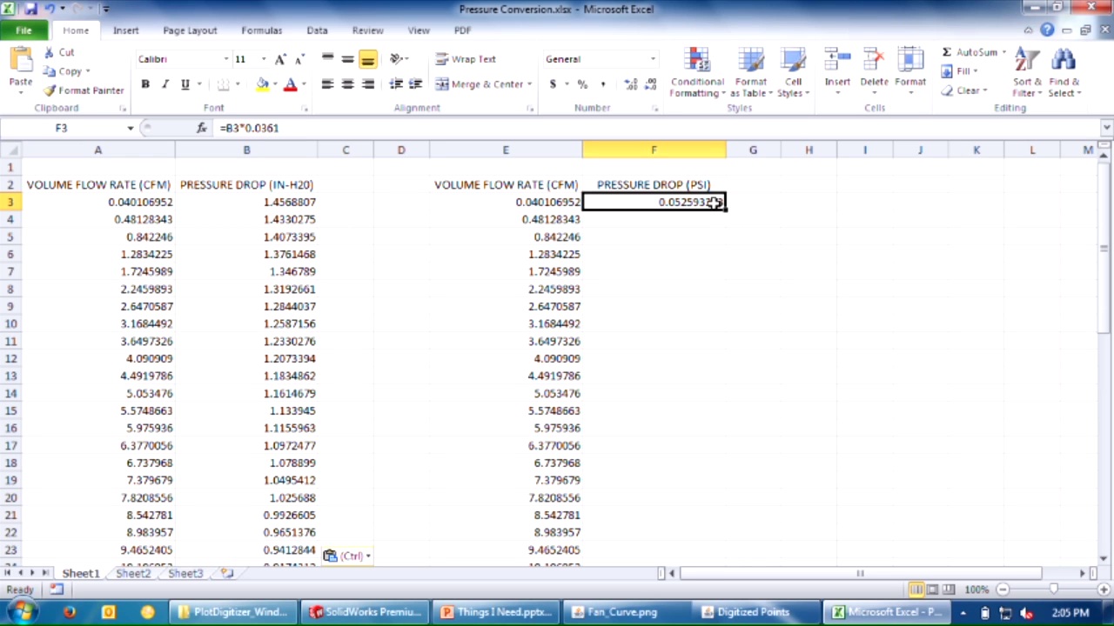
{"action": "key", "text": "ctrl+c"}
{"action": "left_click", "coordinate": [703, 218]}
{"action": "scroll", "coordinate": [701, 243], "scroll_direction": "down", "scroll_amount": 10}
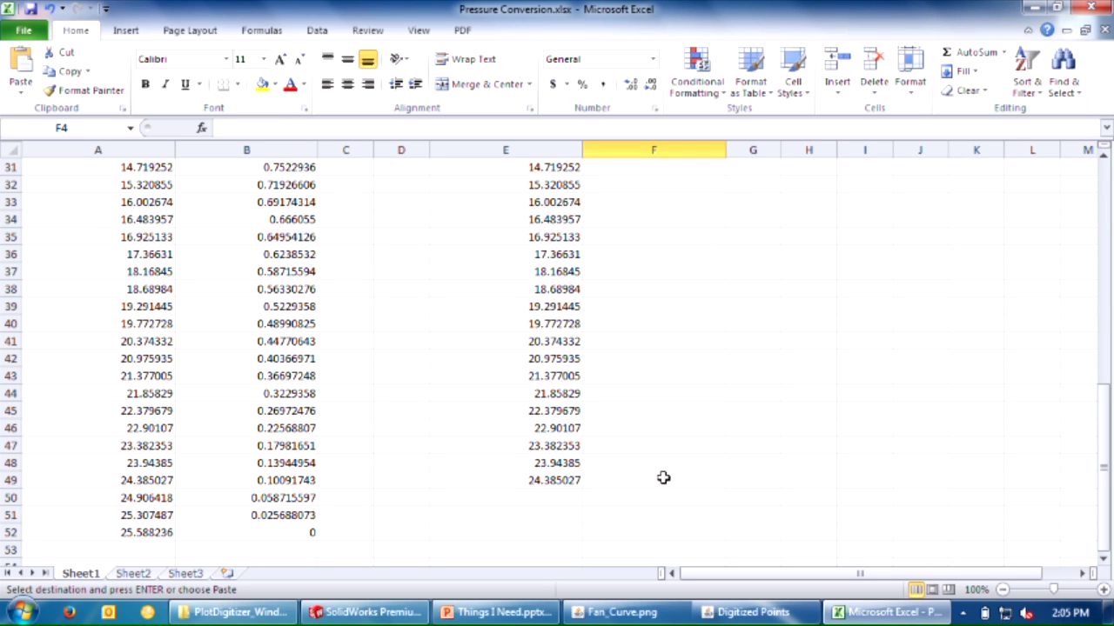
{"action": "left_click", "coordinate": [663, 478], "text": "shift"}
{"action": "key", "text": "Return"}
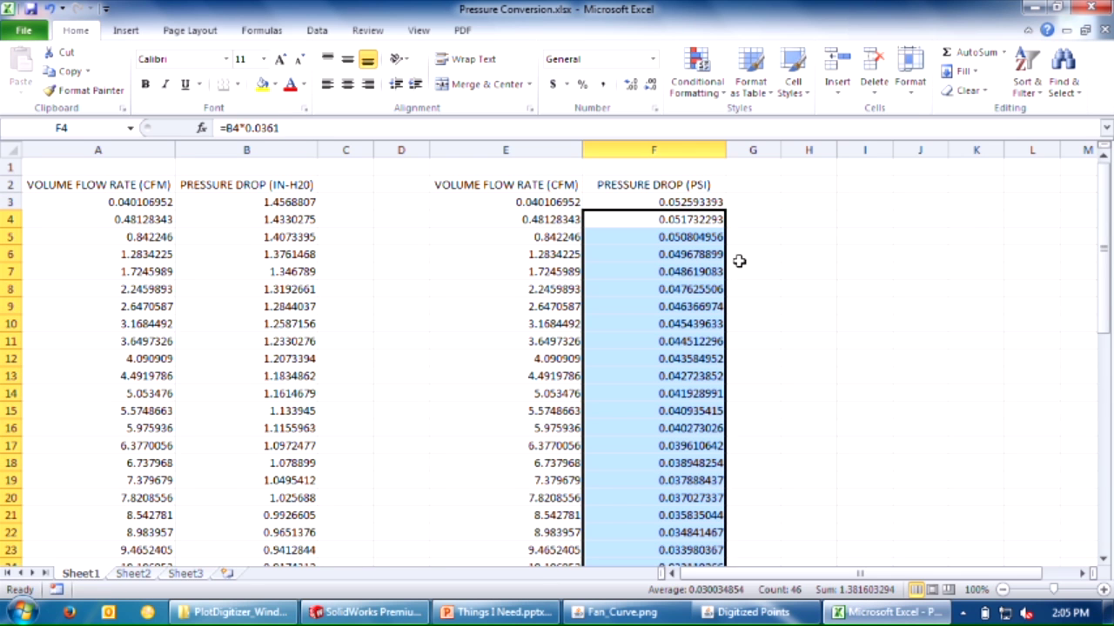
{"action": "left_click", "coordinate": [696, 237]}
{"action": "left_click", "coordinate": [687, 265]}
{"action": "left_click", "coordinate": [825, 308]}
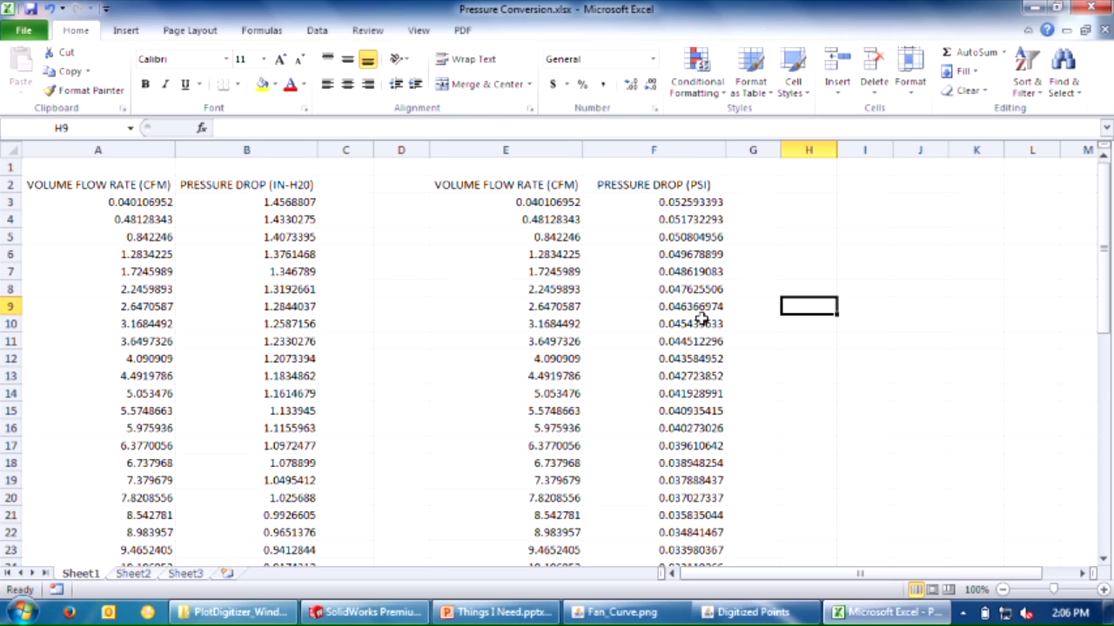
Check the PSI formula, then extend row 49's flow and PSI formulas down through row 52.
{"action": "left_click", "coordinate": [788, 363]}
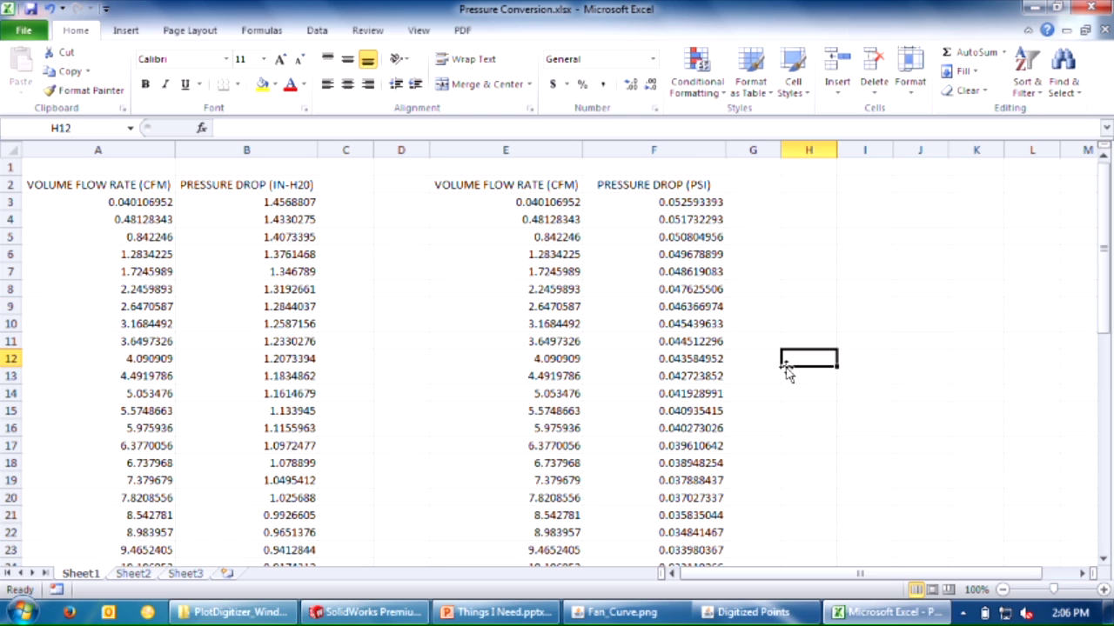
{"action": "left_click", "coordinate": [678, 207]}
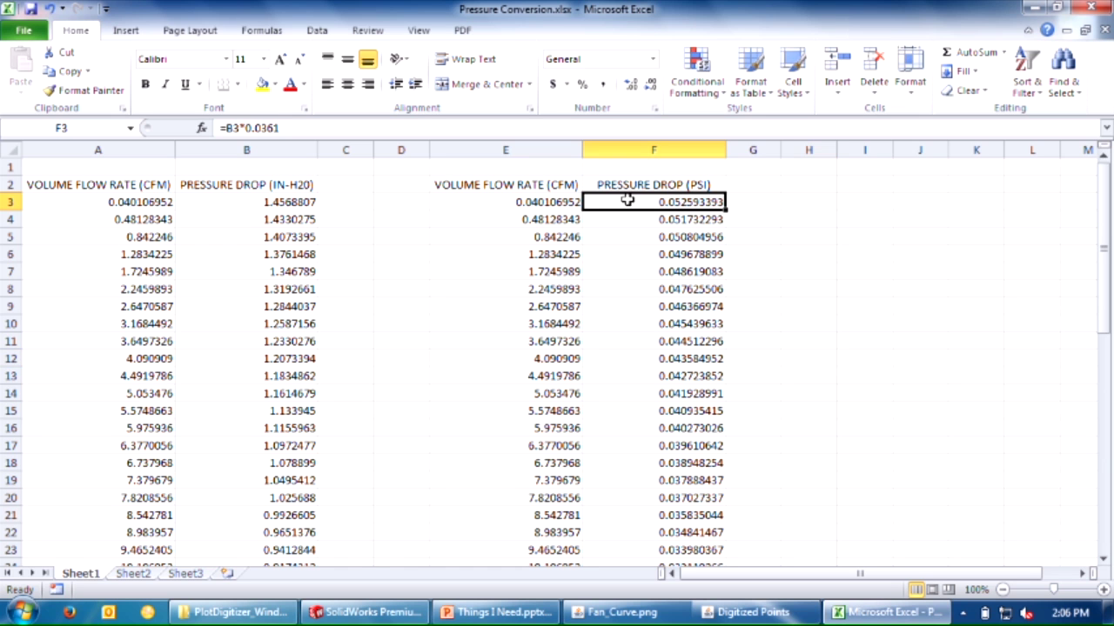
{"action": "left_click_drag", "start_coordinate": [533, 206], "coordinate": [648, 534]}
{"action": "scroll", "coordinate": [600, 509], "scroll_direction": "down", "scroll_amount": 4}
{"action": "scroll", "coordinate": [714, 410], "scroll_direction": "up", "scroll_amount": 1}
{"action": "left_click", "coordinate": [691, 409]}
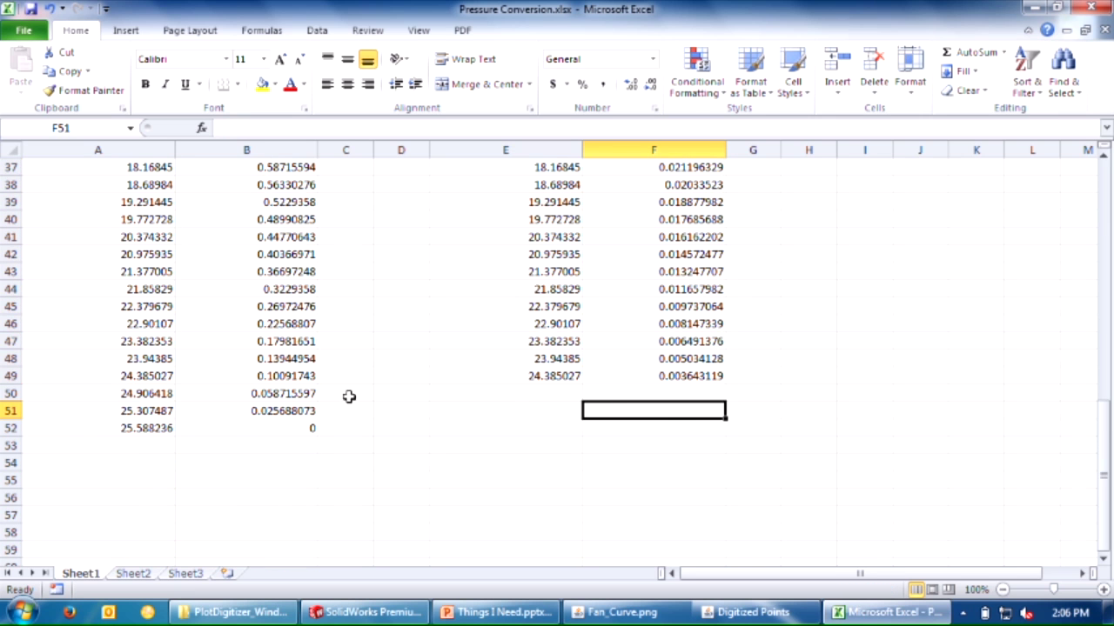
{"action": "left_click_drag", "start_coordinate": [531, 374], "coordinate": [713, 432]}
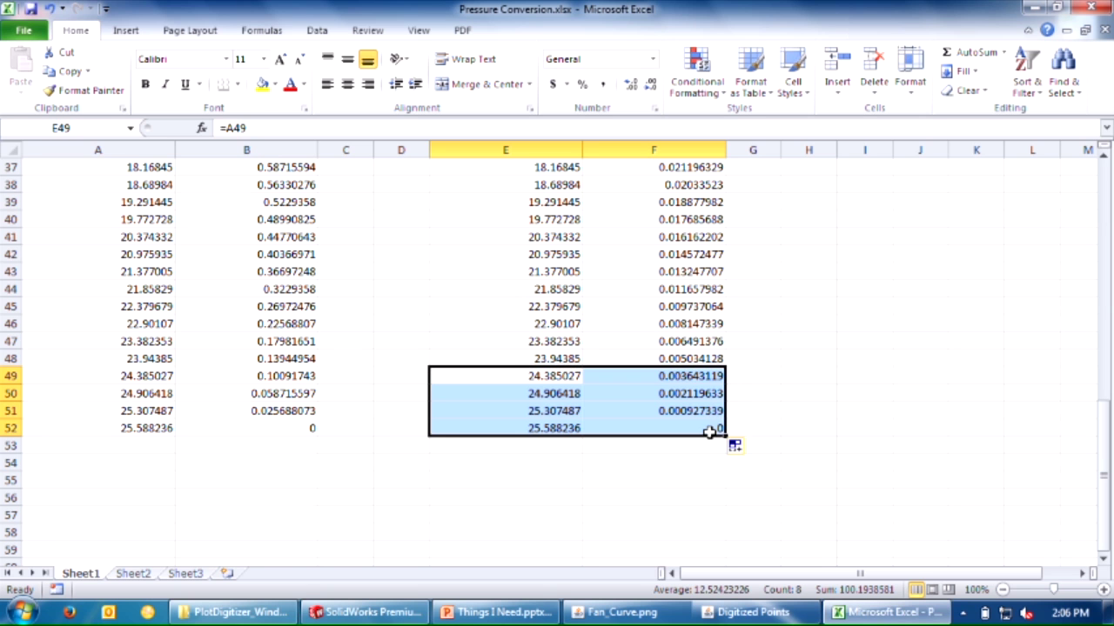
{"action": "left_click", "coordinate": [840, 425]}
Copy the flow and PSI values in E3:F52 and bring up SolidWorks.
{"action": "scroll", "coordinate": [678, 393], "scroll_direction": "up", "scroll_amount": 9}
{"action": "scroll", "coordinate": [679, 393], "scroll_direction": "up", "scroll_amount": 3}
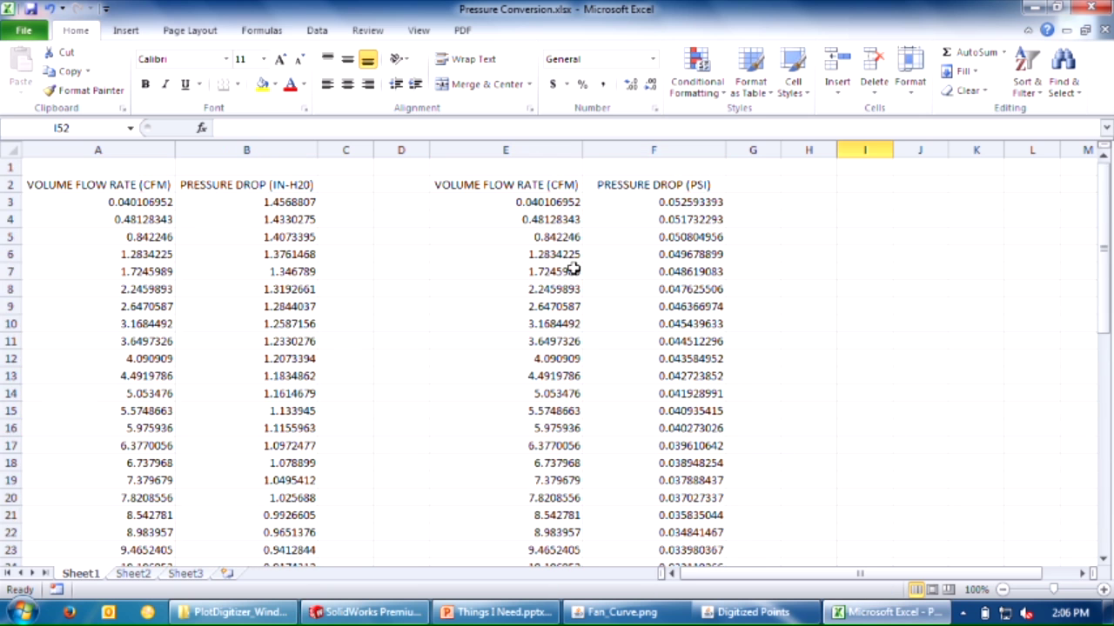
{"action": "left_click_drag", "start_coordinate": [522, 199], "coordinate": [628, 531]}
{"action": "key", "text": "ctrl+c"}
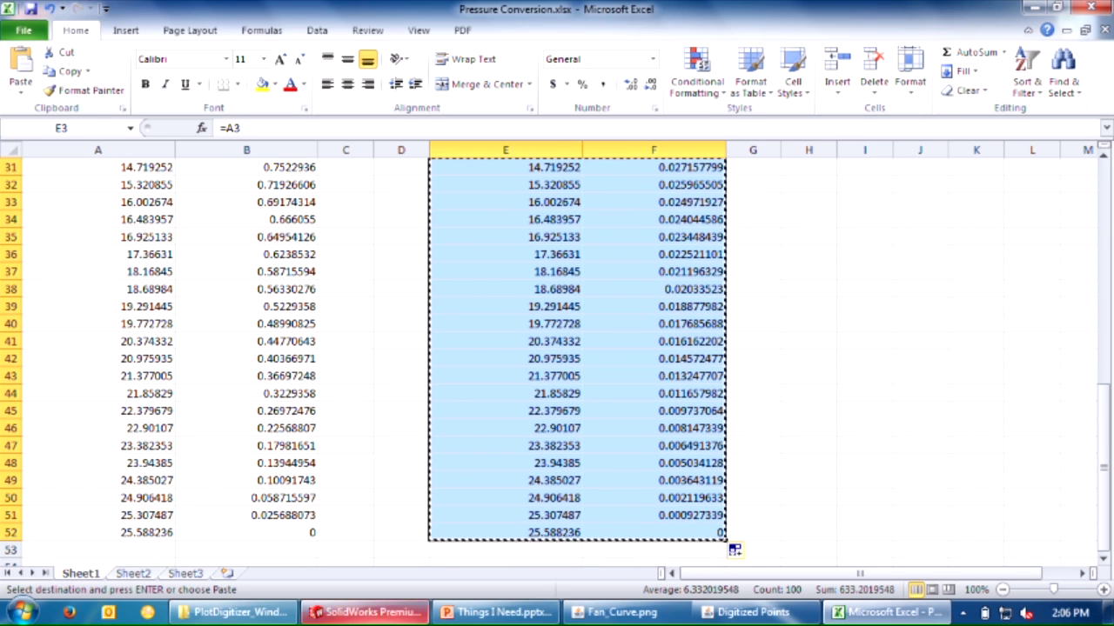
{"action": "left_click", "coordinate": [370, 612]}
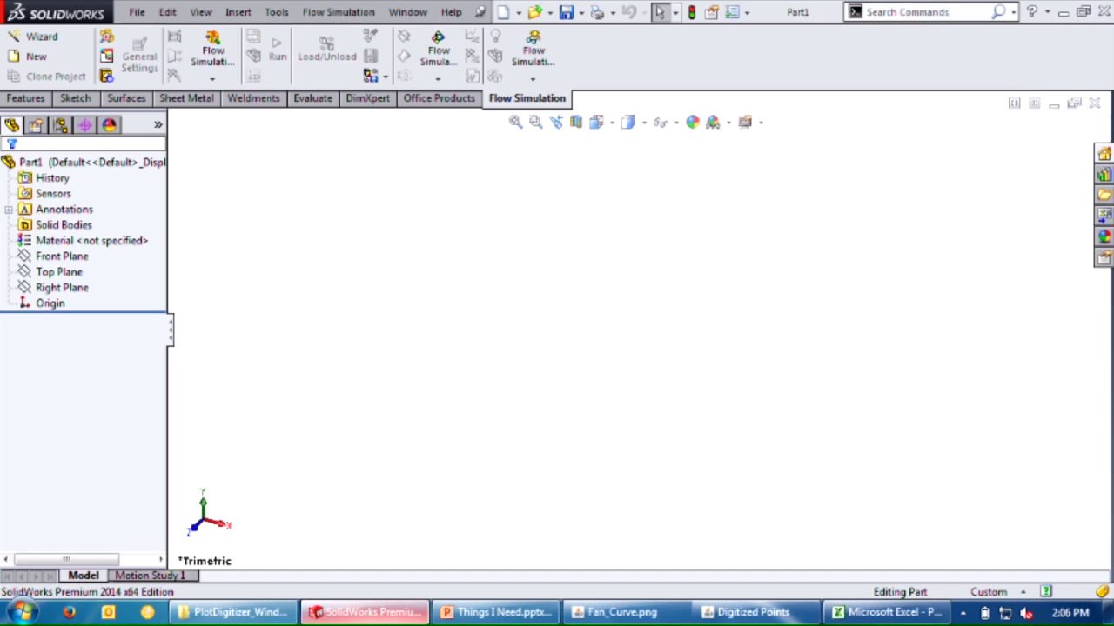
In the Engineering Database, add a new fan under Fans > User Defined.
{"action": "left_click", "coordinate": [107, 57]}
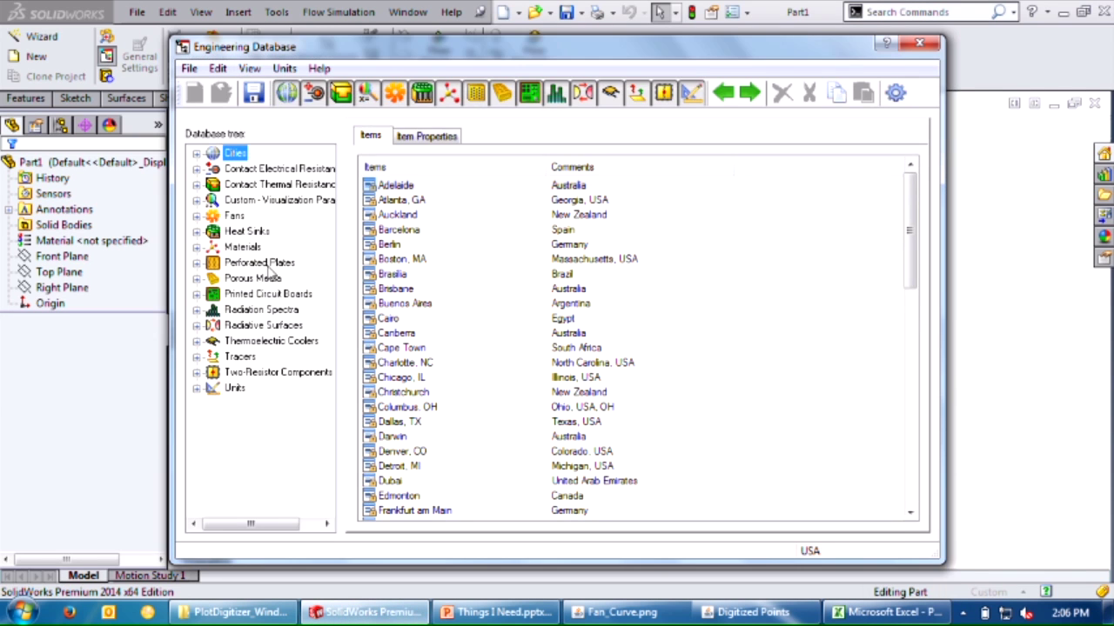
{"action": "left_click", "coordinate": [197, 216]}
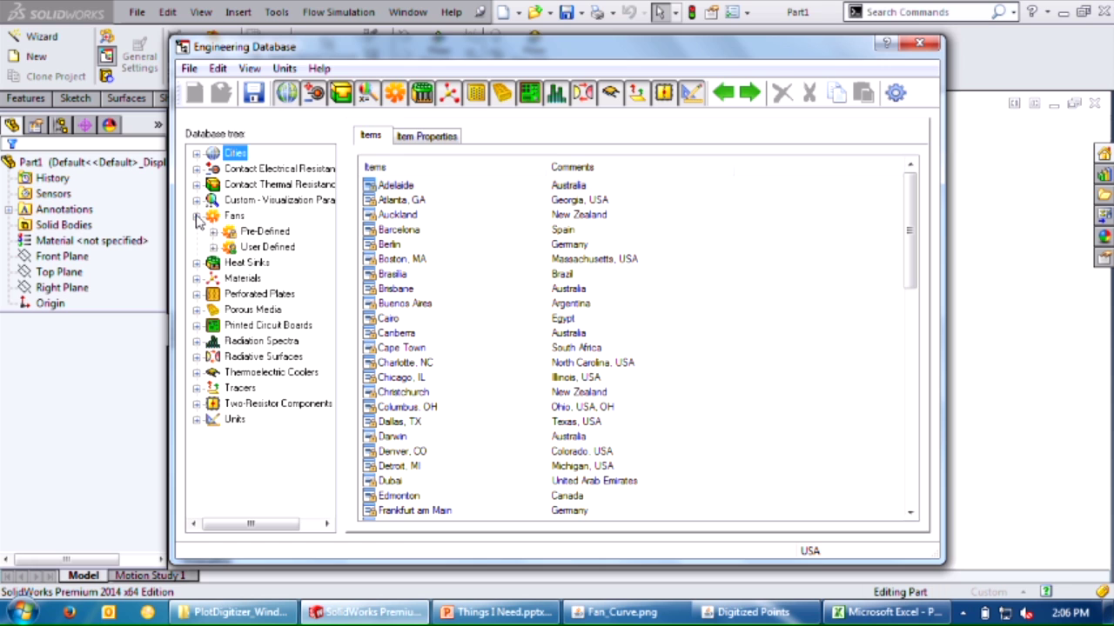
{"action": "left_click", "coordinate": [240, 250]}
{"action": "left_click", "coordinate": [214, 248]}
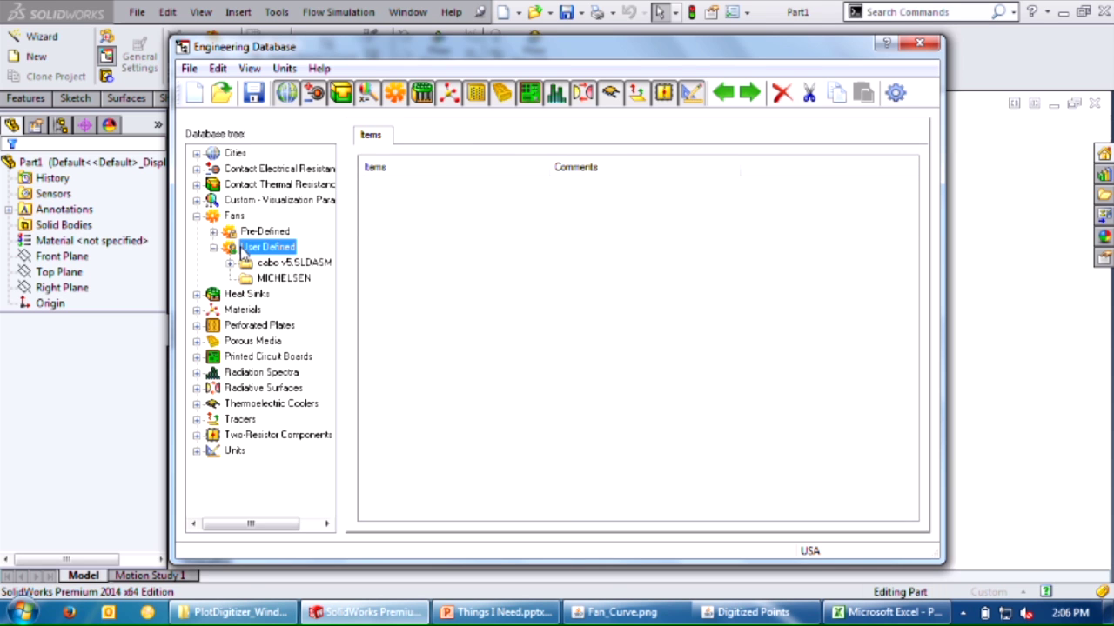
{"action": "left_click", "coordinate": [194, 93]}
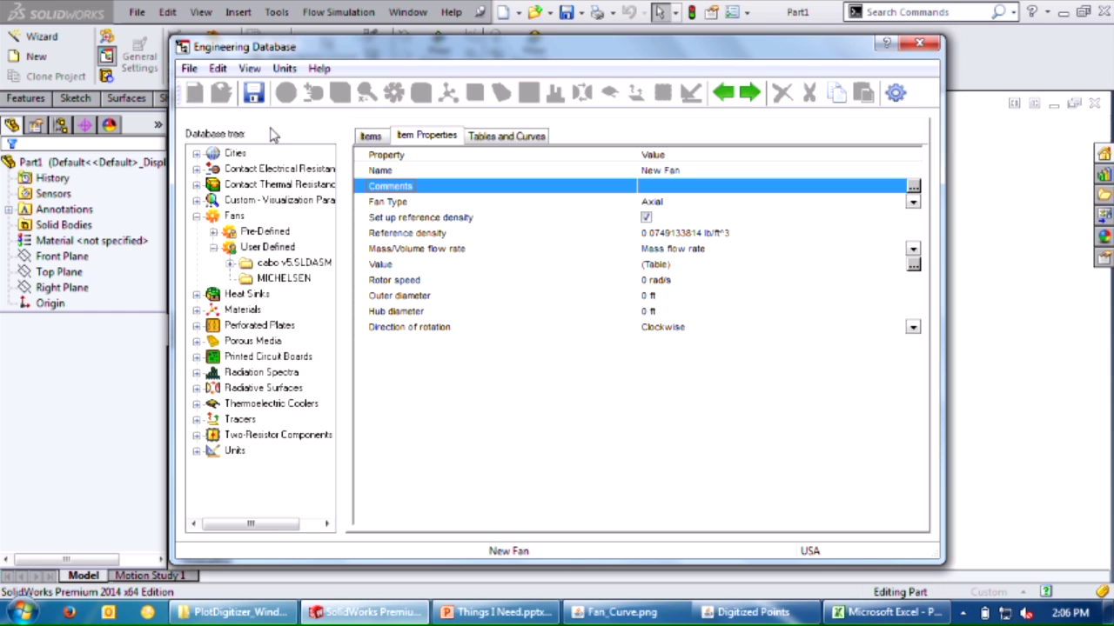
Set the new fan to Fan Curve type with Volume flow rate and show its Tables and Curves.
{"action": "left_click", "coordinate": [918, 203]}
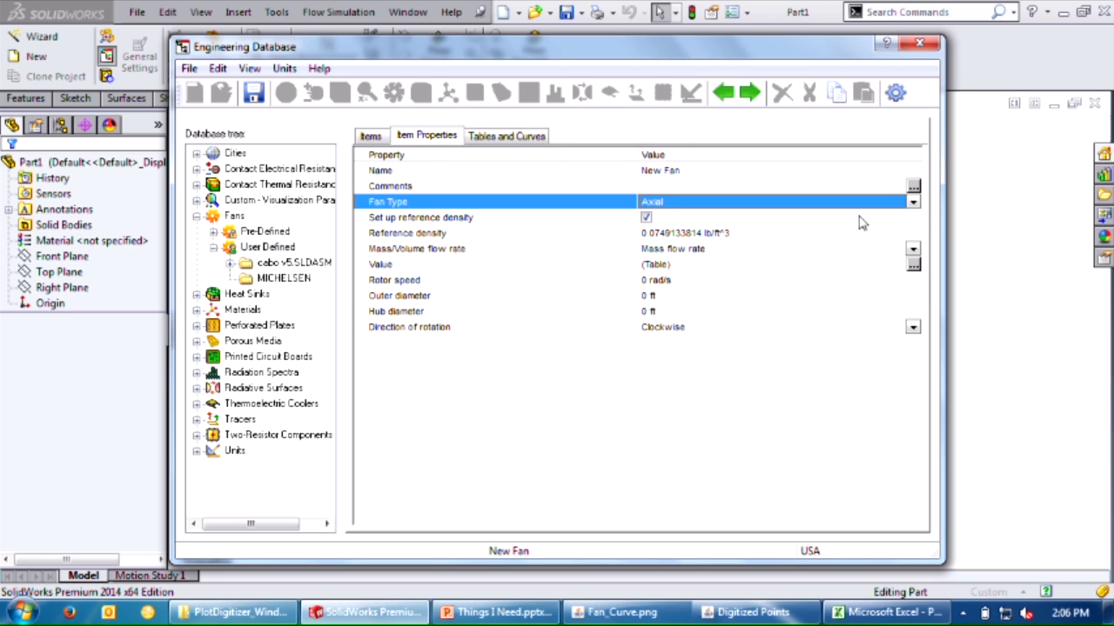
{"action": "left_click", "coordinate": [914, 203]}
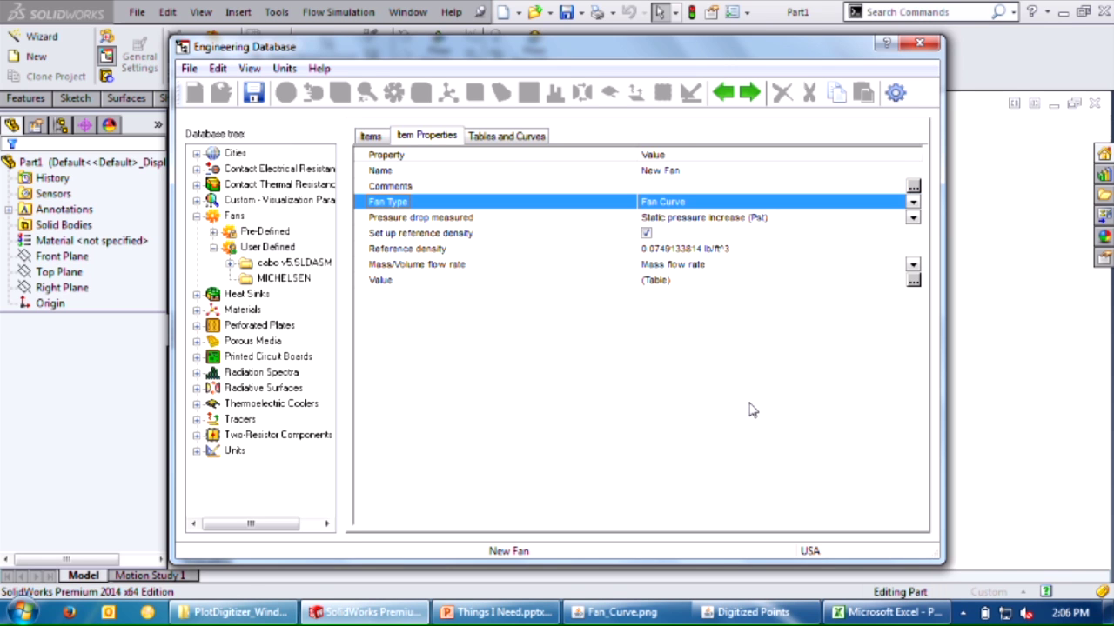
{"action": "left_click", "coordinate": [913, 264]}
{"action": "left_click", "coordinate": [913, 264]}
{"action": "left_click", "coordinate": [862, 294]}
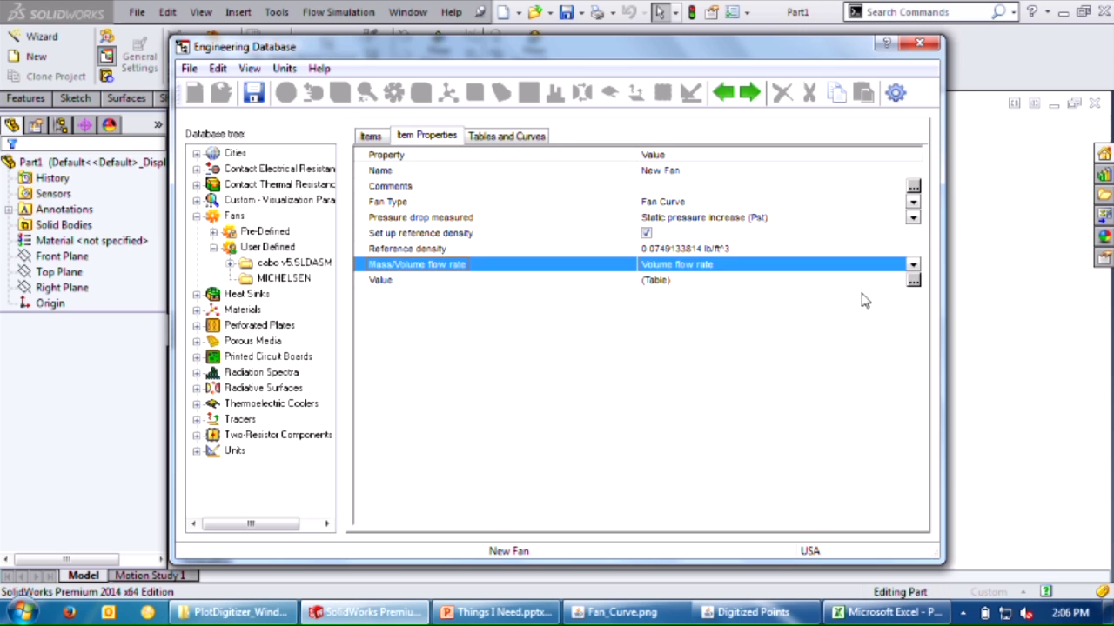
{"action": "left_click", "coordinate": [507, 135]}
Paste the copied flow rate and pressure points into the New Fan table and save the fan.
{"action": "left_click", "coordinate": [422, 250]}
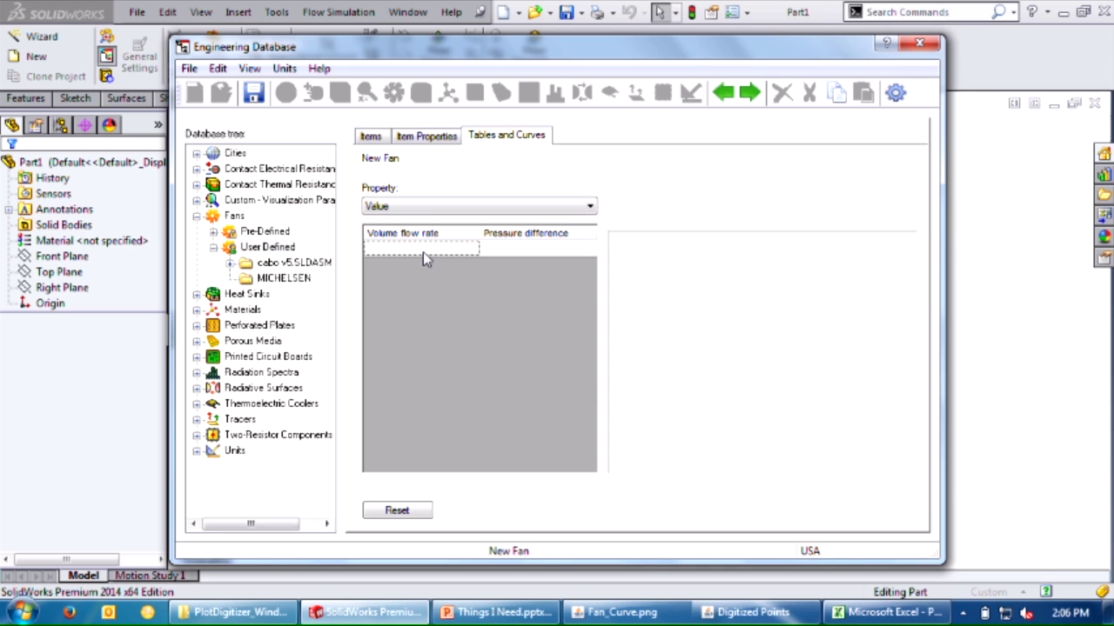
{"action": "key", "text": "ctrl+v"}
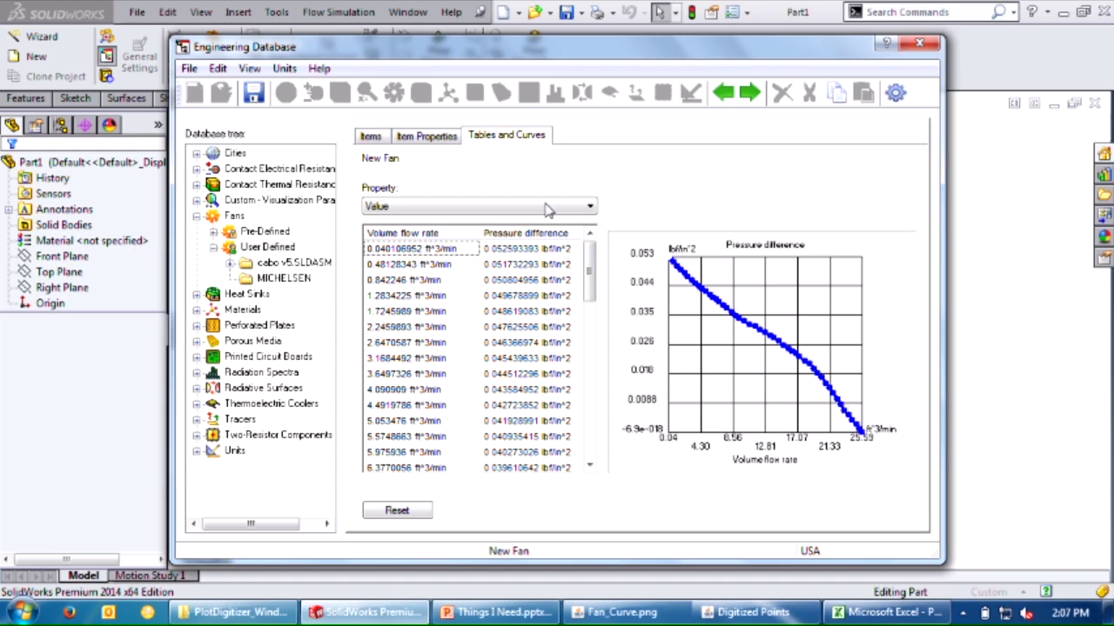
{"action": "left_click", "coordinate": [253, 93]}
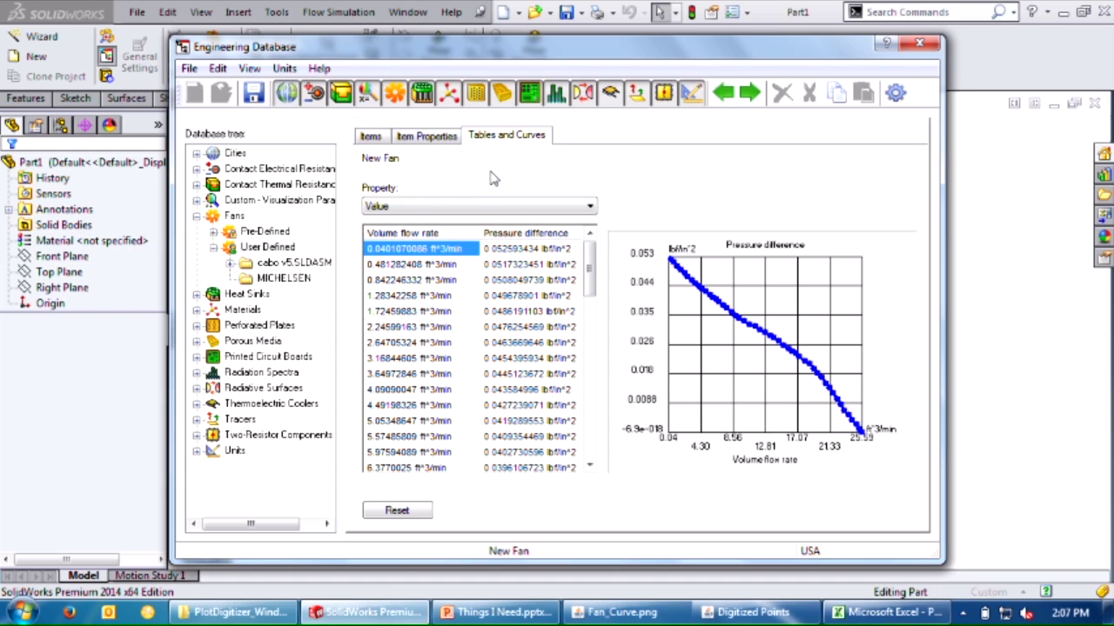